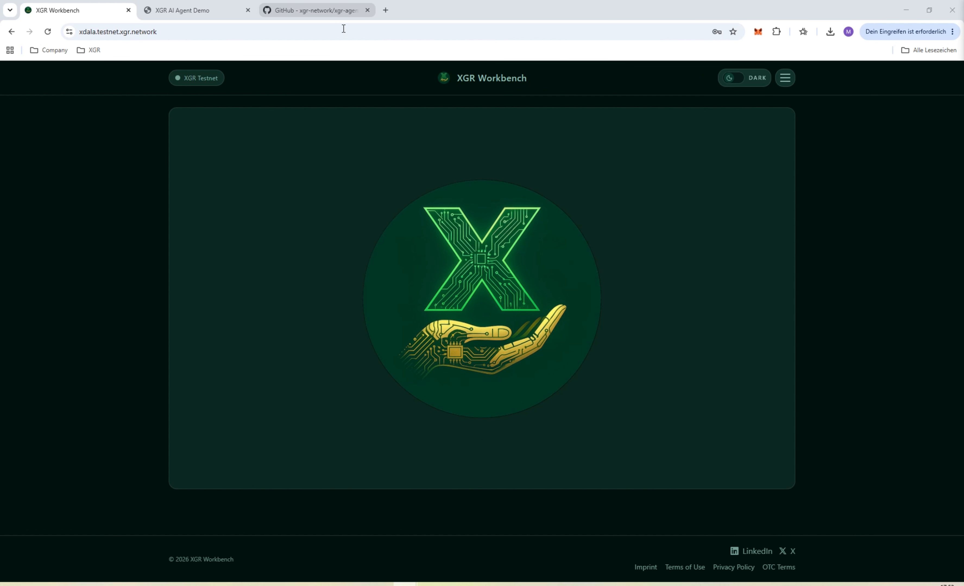
Open CUSTOMER_QUICKSTART.md in the xgr-agent-customer-demo repository on GitHub
left_click(328, 11)
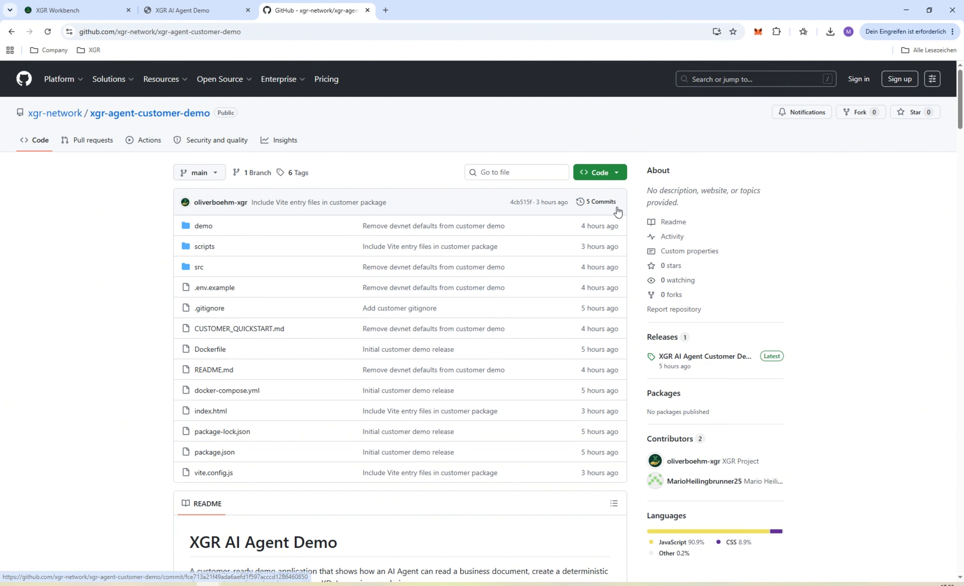
left_click(617, 174)
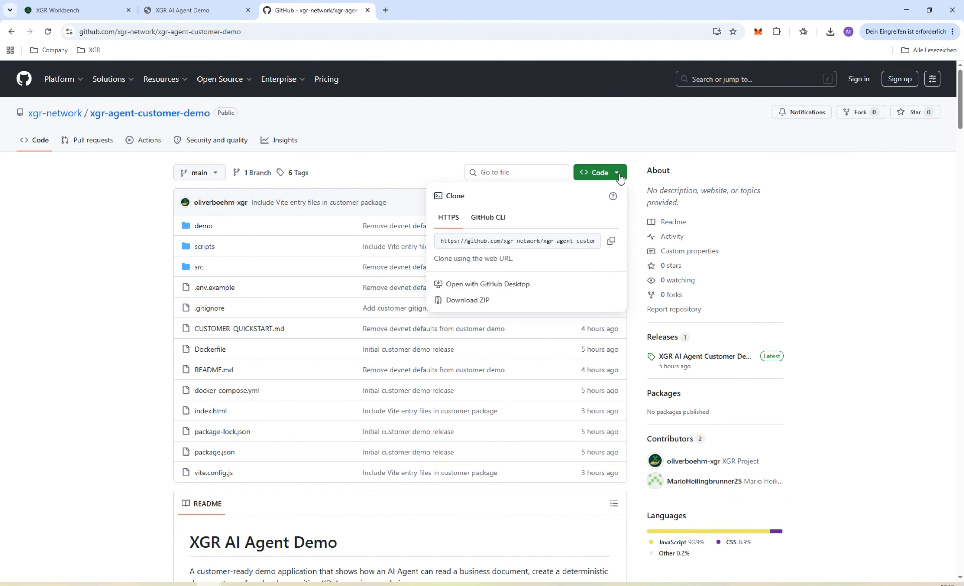
left_click(261, 330)
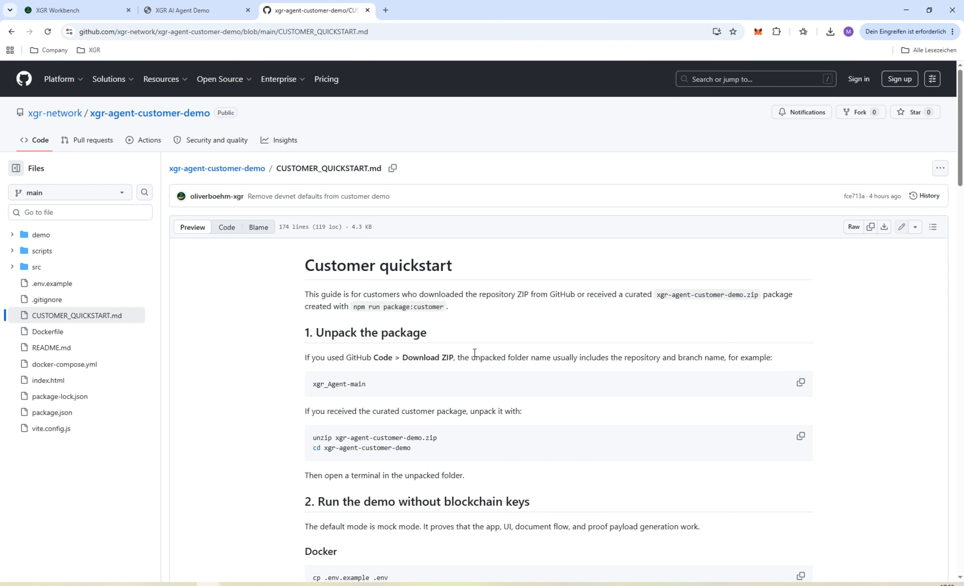
Review the quickstart's unpack commands, Docker setup commands and local demo address
scroll(452, 360, "down", 1)
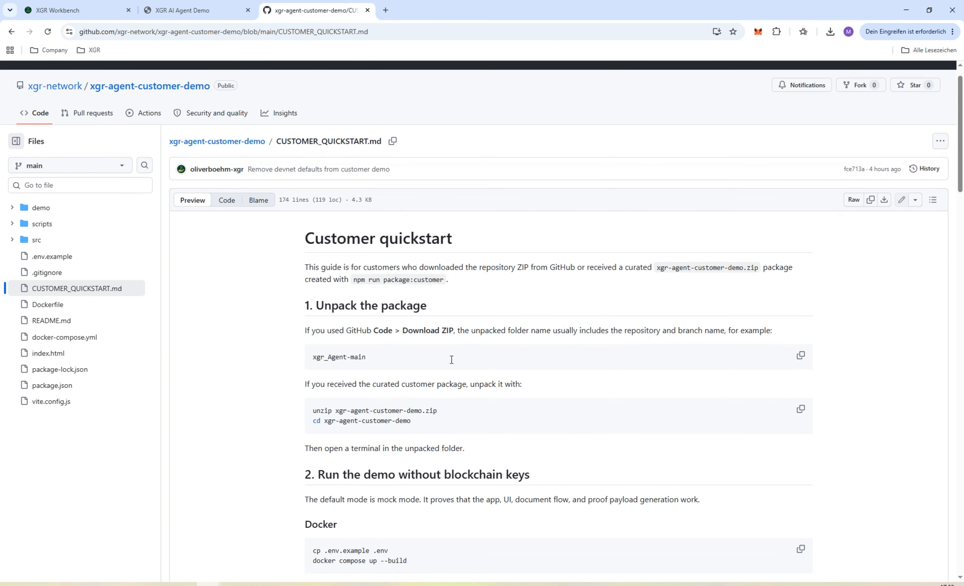
scroll(451, 360, "down", 4)
left_click_drag(313, 237, 555, 264)
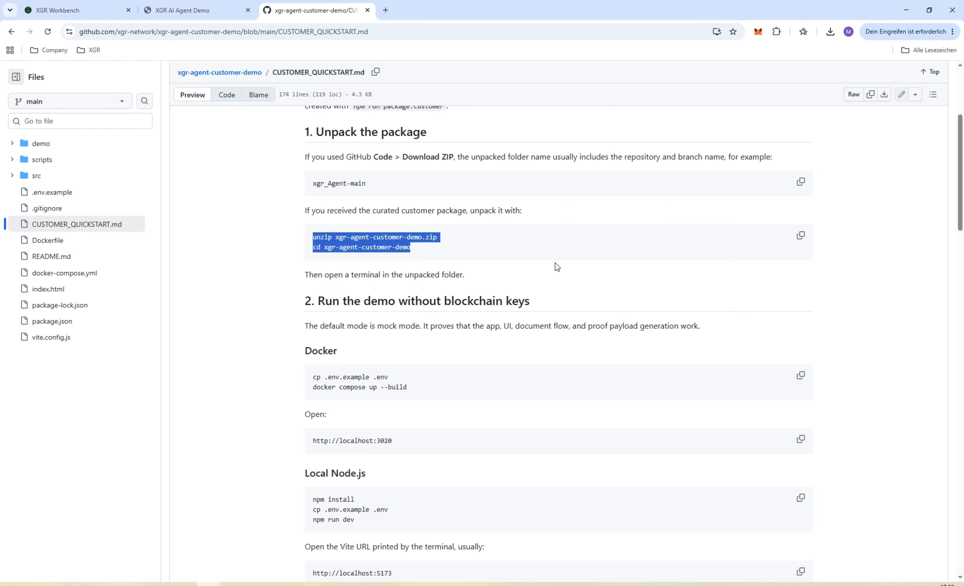
scroll(462, 276, "down", 2)
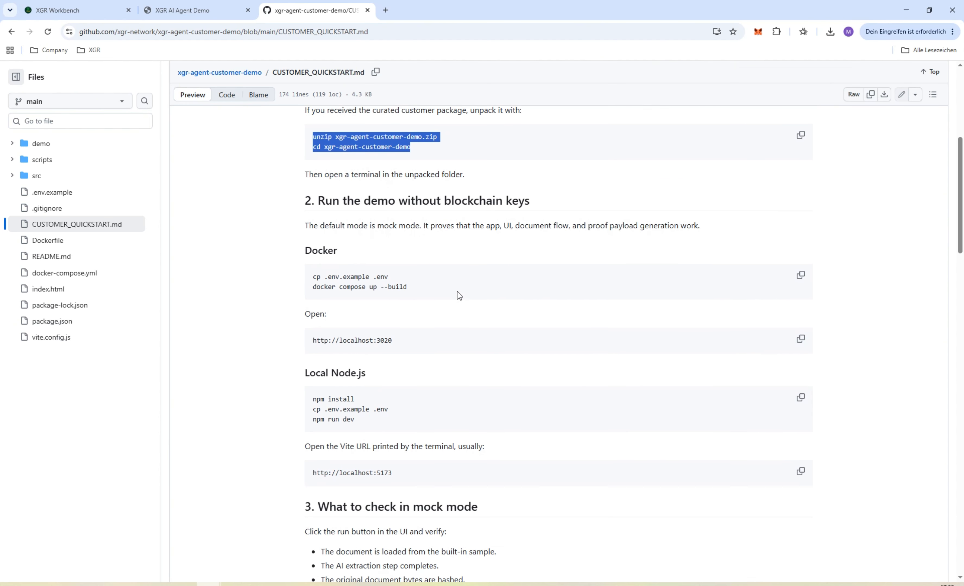
left_click_drag(306, 279, 410, 279)
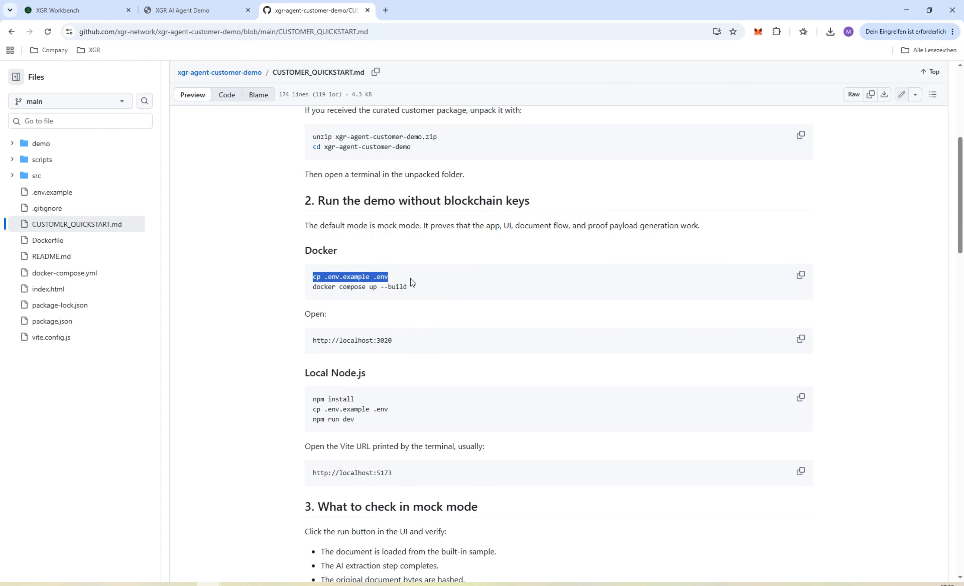
left_click_drag(310, 288, 472, 292)
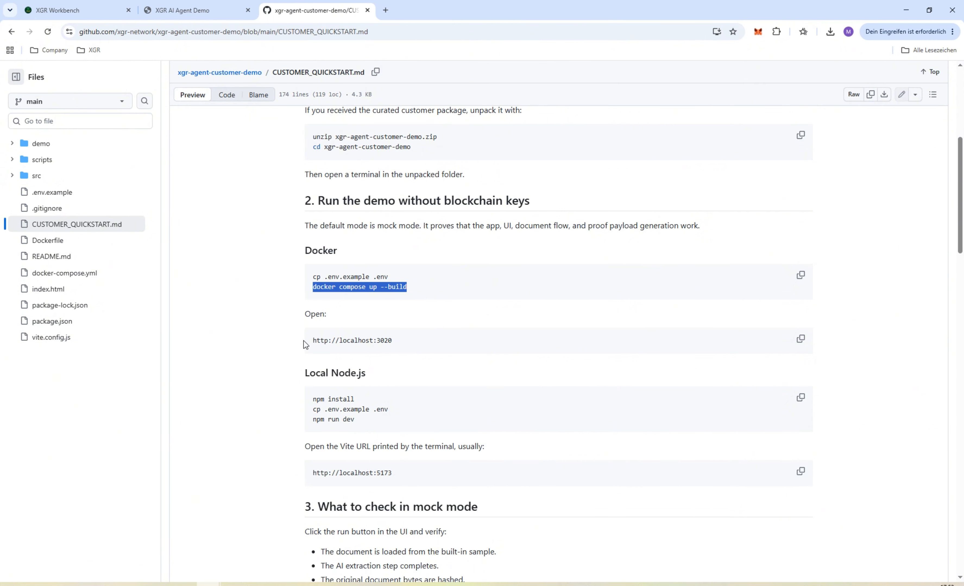
left_click_drag(304, 340, 549, 347)
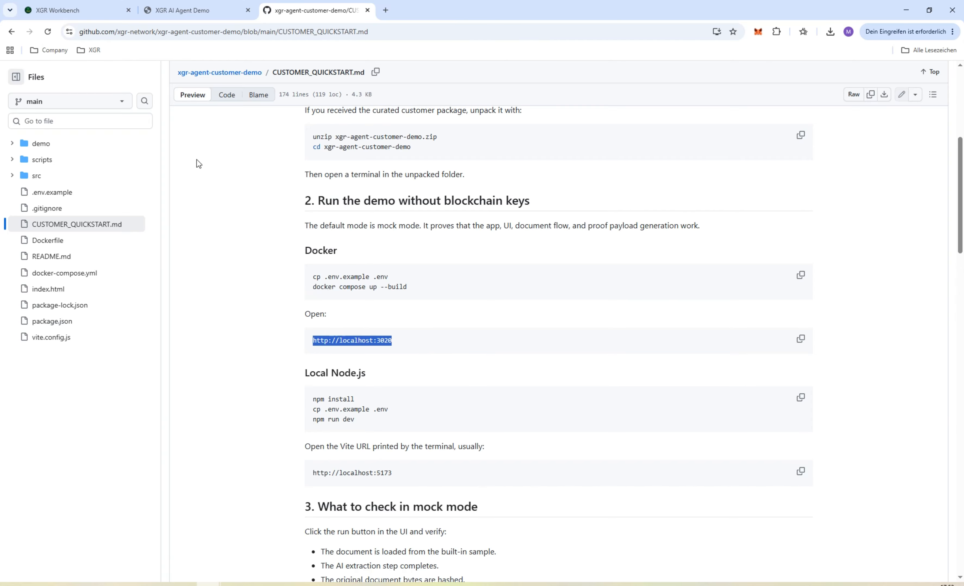
Switch to the XGR AI Agent Demo, clear its complete configuration and set the network to XGR Testnet
left_click(182, 10)
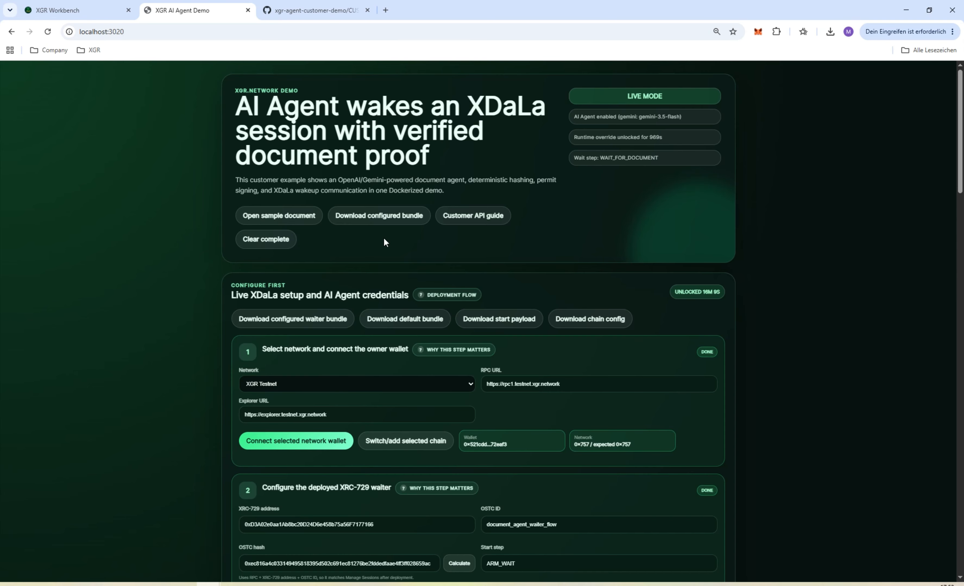
left_click(264, 242)
scroll(265, 258, "down", 1)
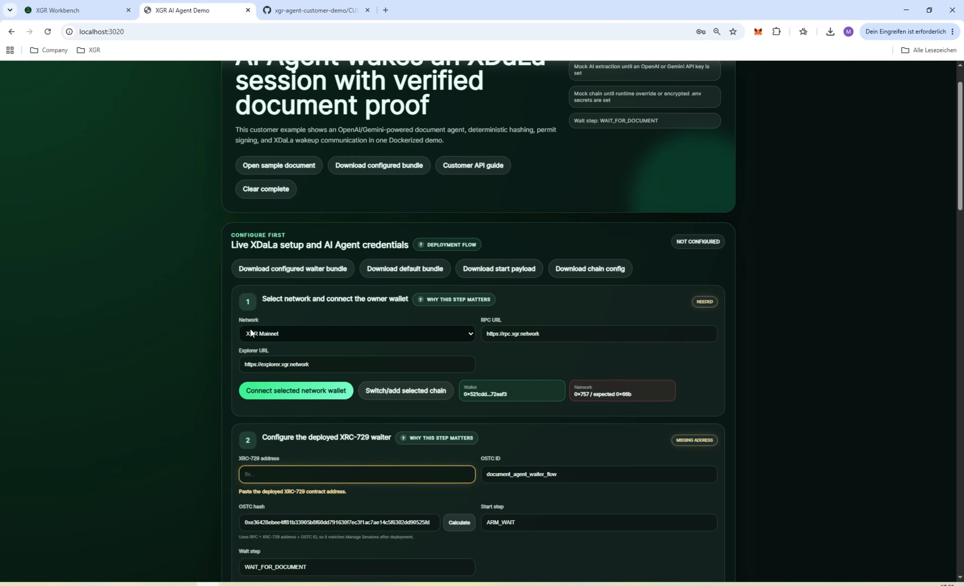
left_click(285, 339)
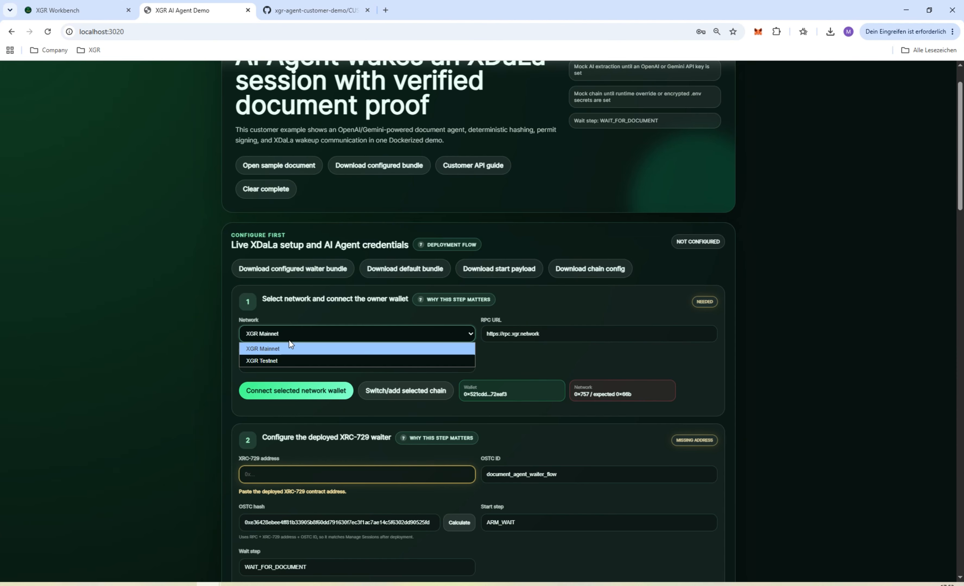
left_click(276, 356)
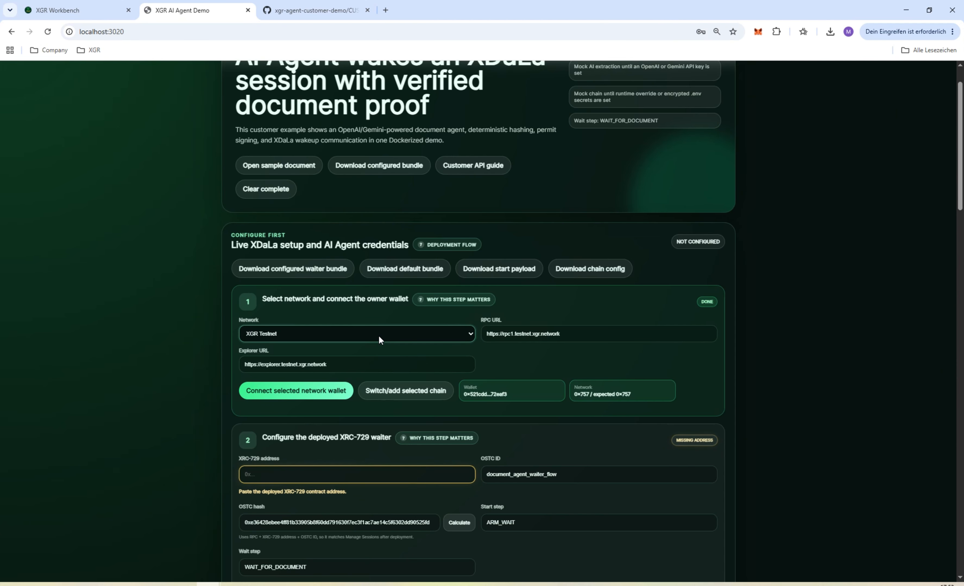
Connect the owner wallet for the selected network and check which contract address the XRC-729 waiter section needs
scroll(402, 326, "down", 1)
left_click(323, 343)
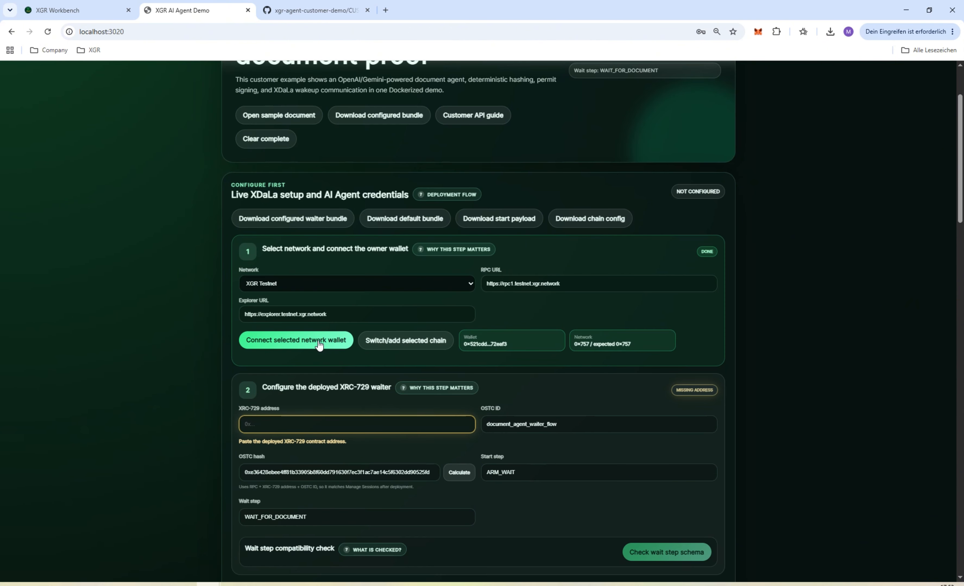
left_click_drag(554, 347, 479, 345)
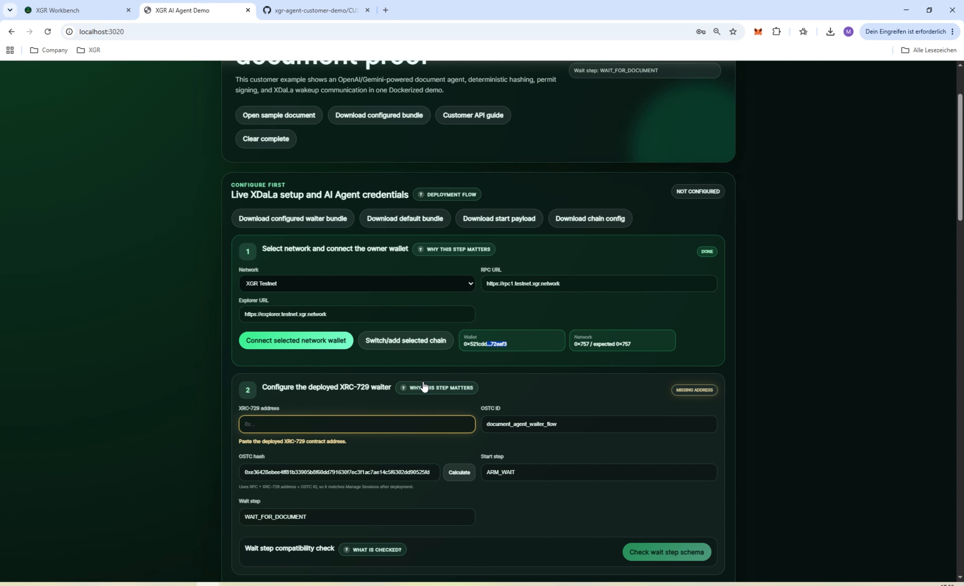
scroll(395, 385, "down", 2)
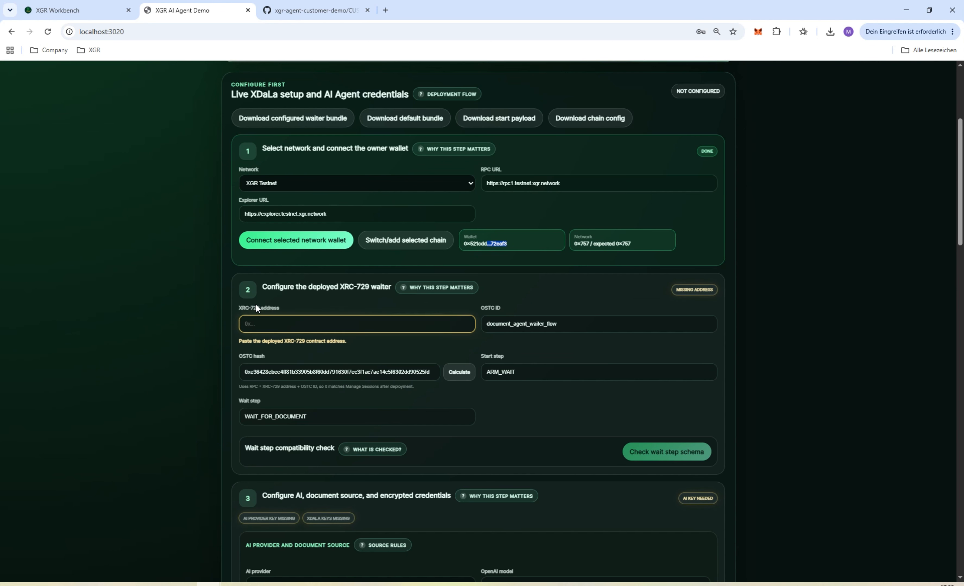
left_click_drag(237, 311, 291, 307)
scroll(360, 318, "up", 5)
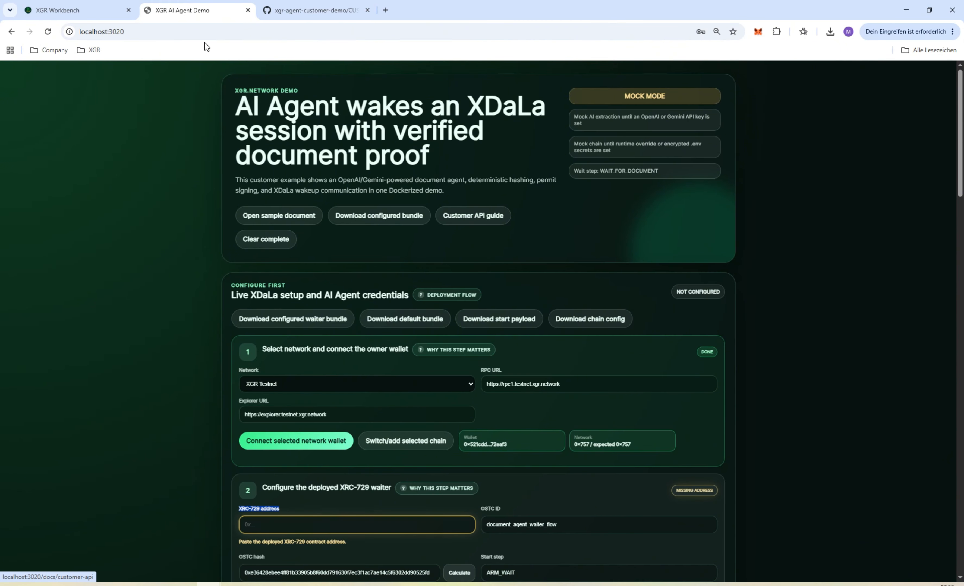
Switch to XGR Workbench and open Bundle Deploy from Builder 137
left_click(75, 10)
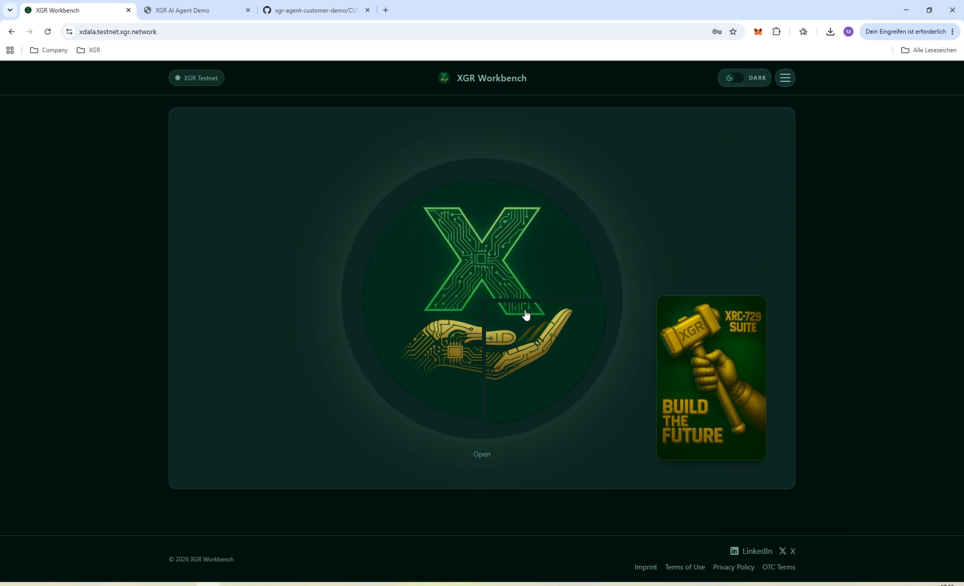
left_click(553, 255)
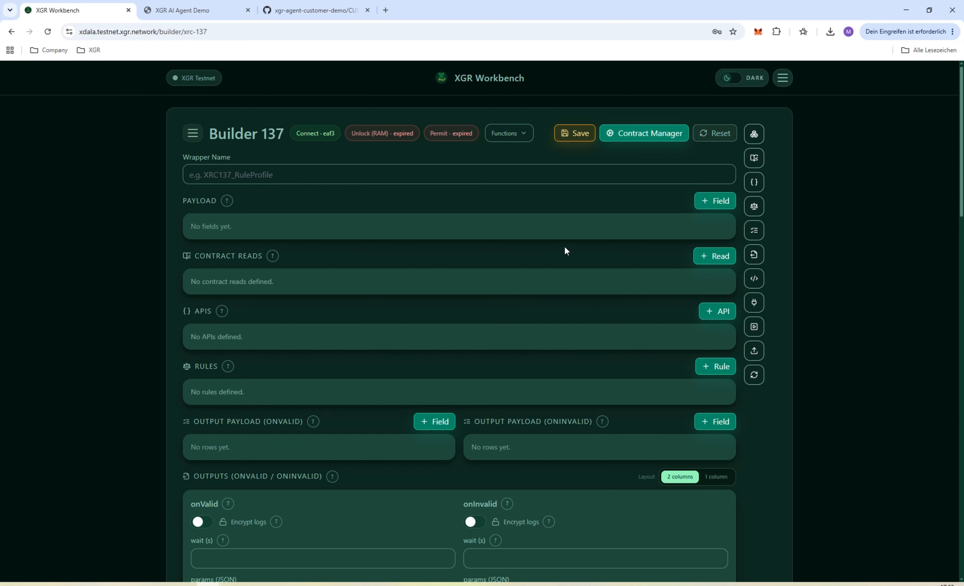
left_click(520, 133)
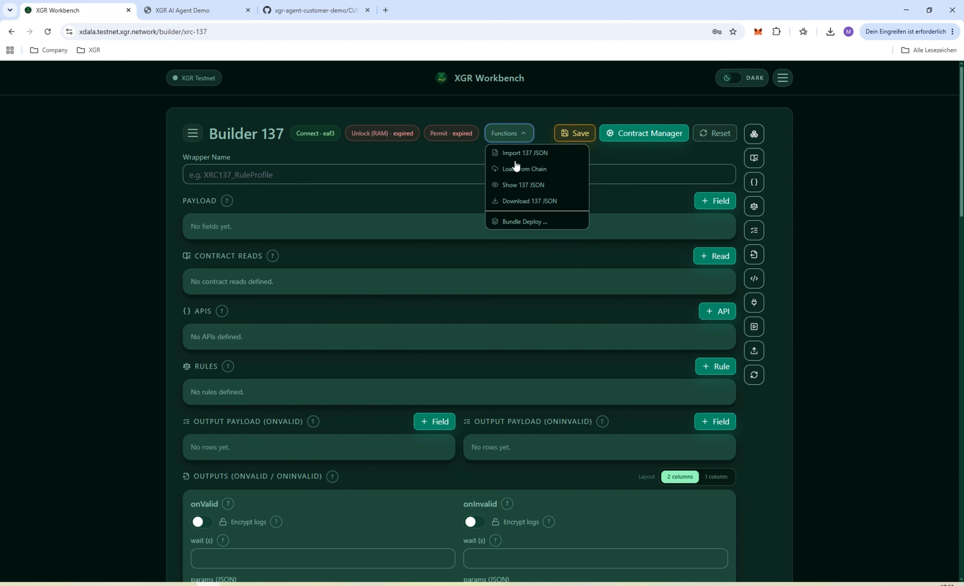
left_click(524, 222)
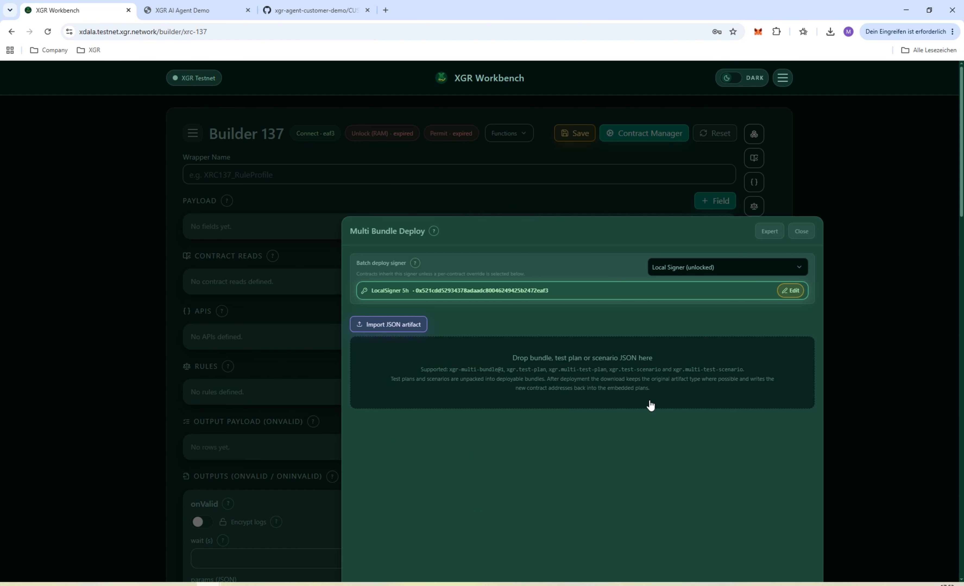
Import the document-agent-waiter.configured.multi-bundle file and deploy it with the local signer
left_click(573, 353)
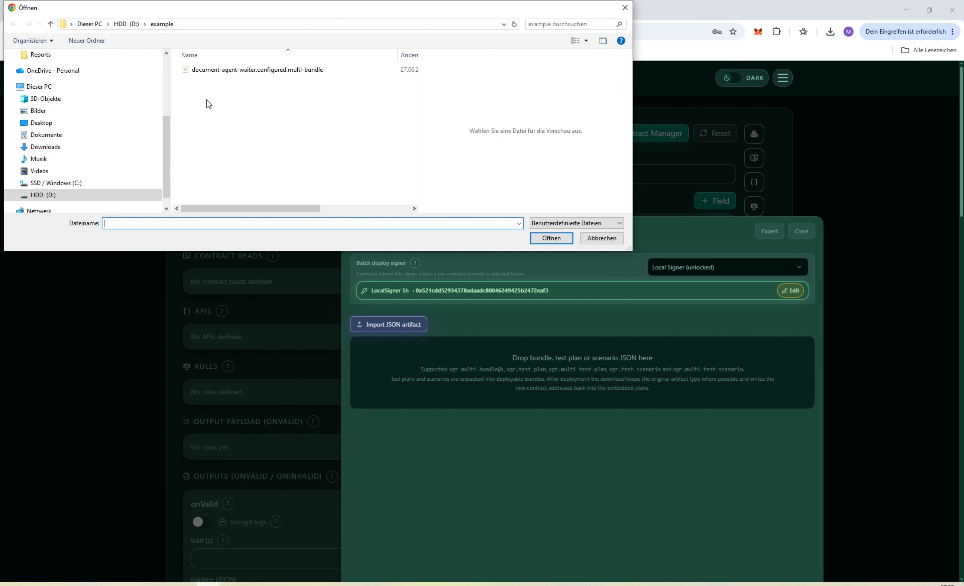
double_click(305, 71)
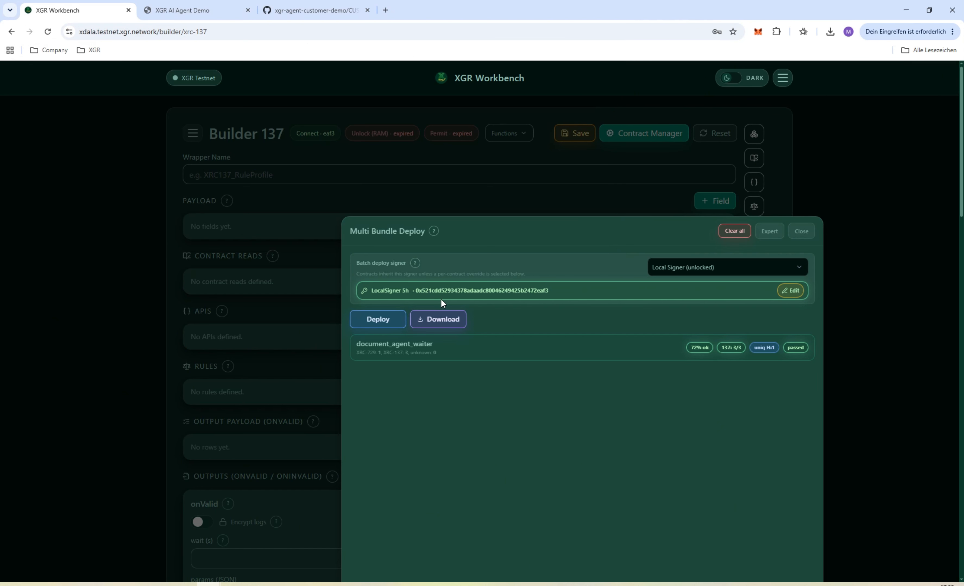
left_click(386, 323)
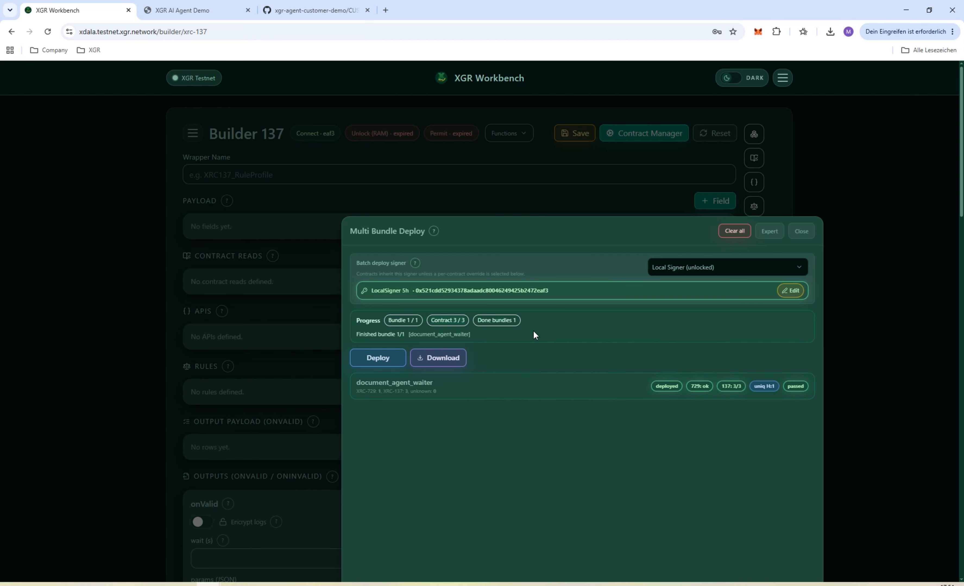
Turn on expert mode, expand the document_agent_waiter bundle and copy the contract address of document_agent_waiter_flow (XRC-729)
left_click(770, 231)
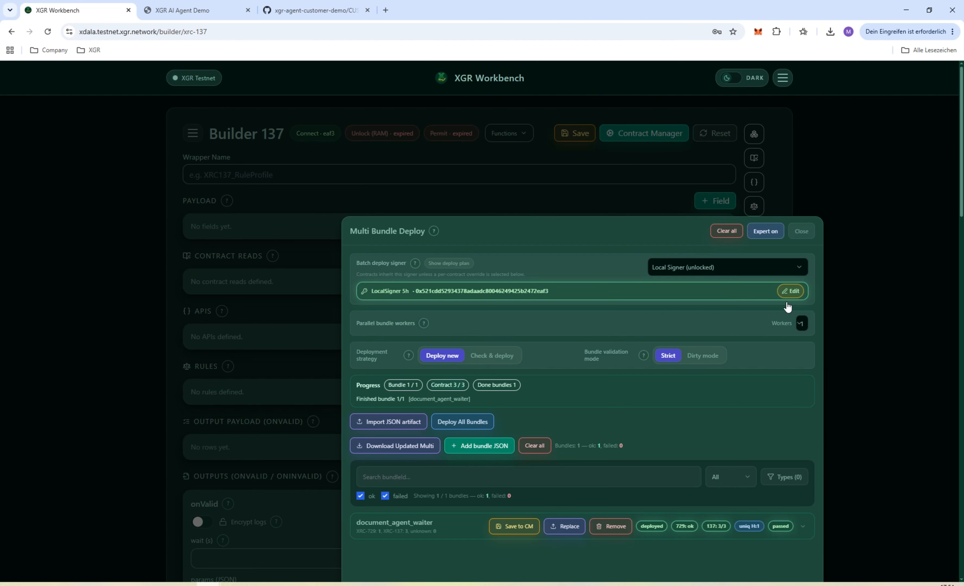
left_click(803, 528)
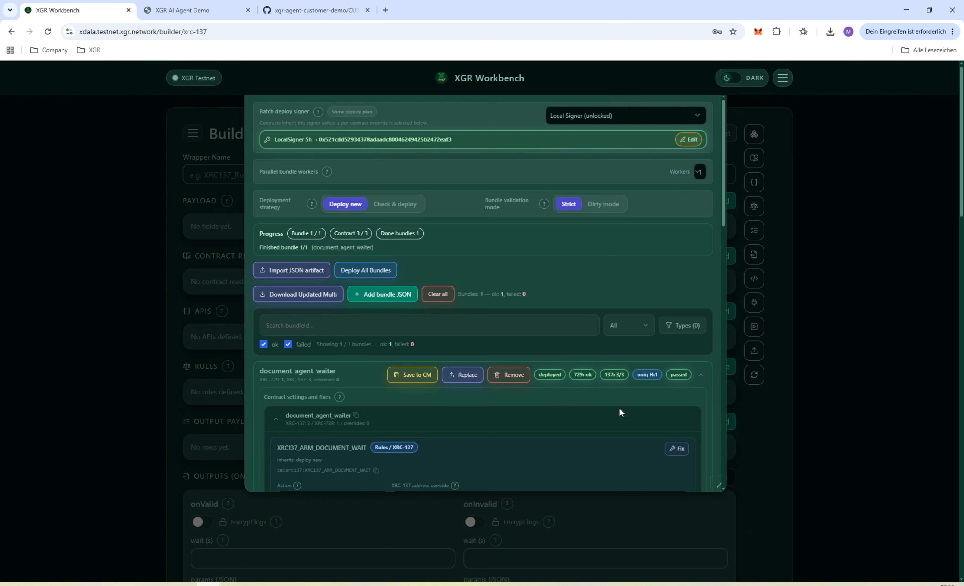
scroll(609, 403, "down", 5)
scroll(602, 401, "down", 10)
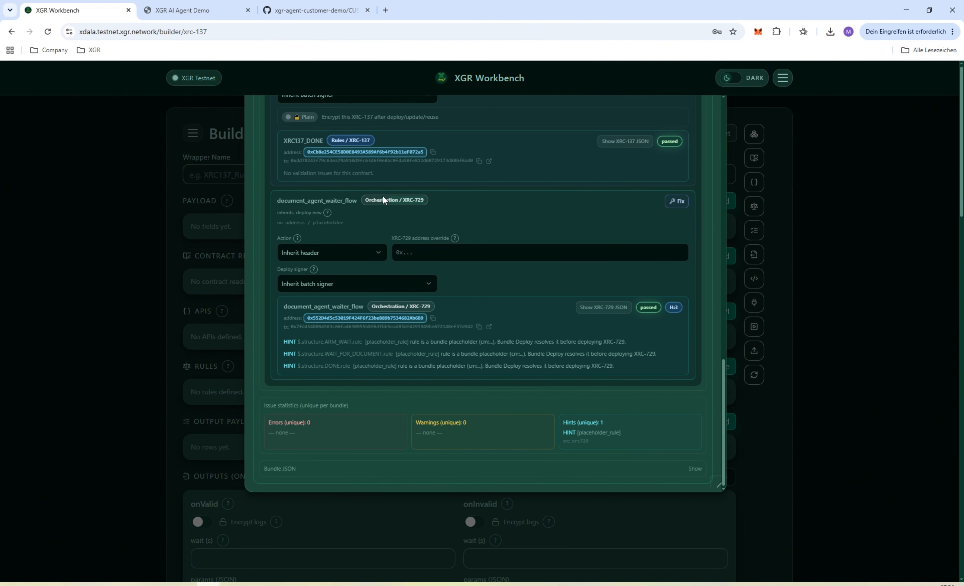
left_click(433, 319)
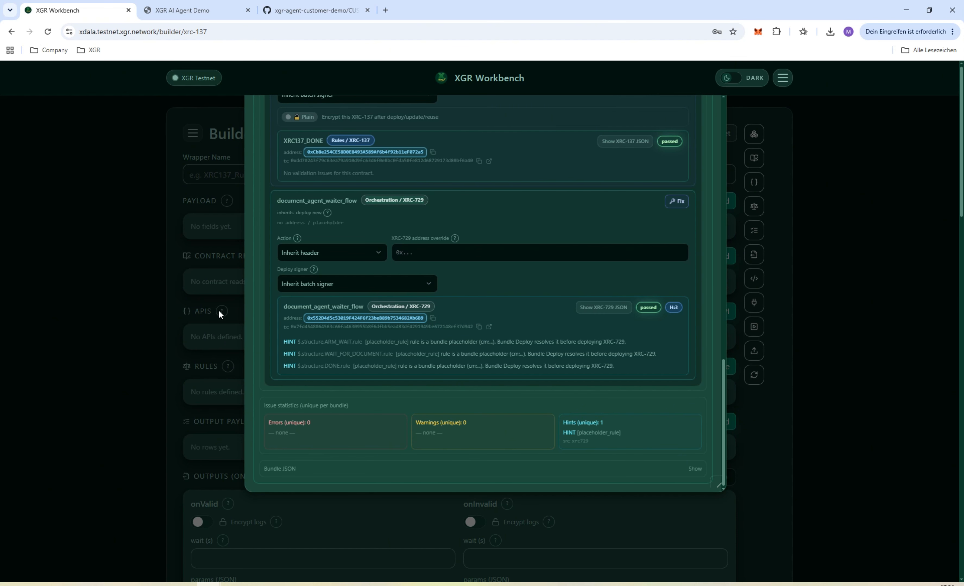
Return to the XGR AI Agent Demo and paste the copied contract address as the XRC-729 address
left_click(189, 18)
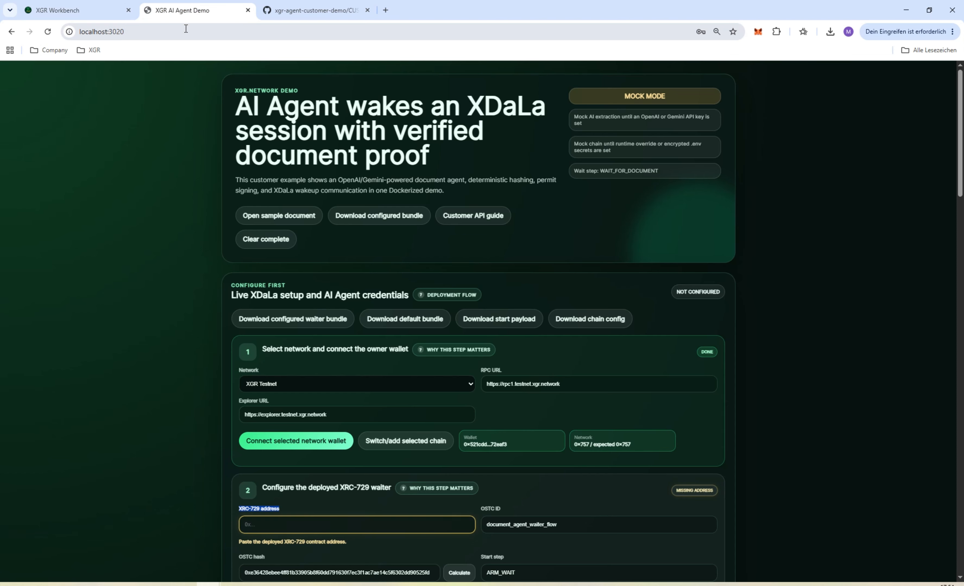
scroll(333, 366, "down", 4)
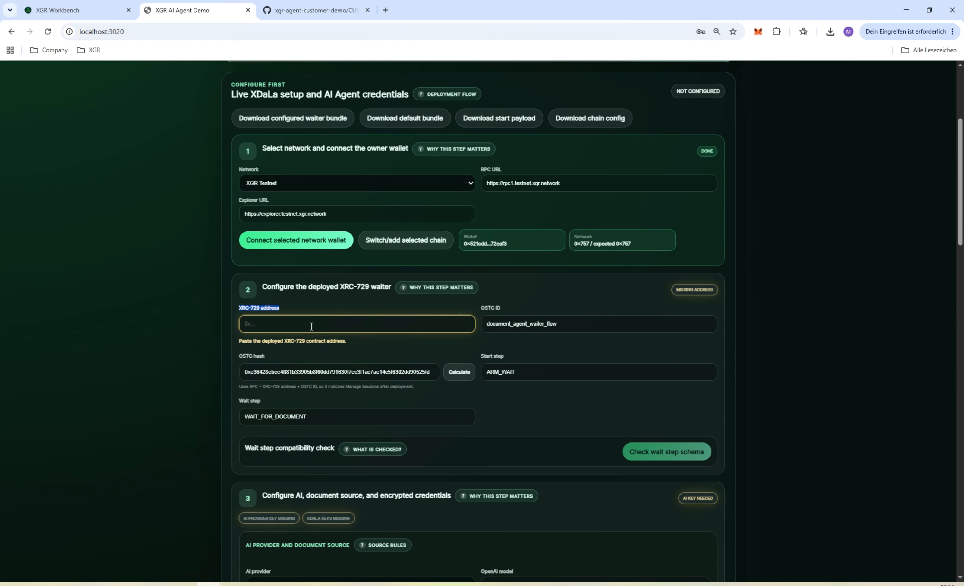
left_click(311, 327)
key("ctrl+v")
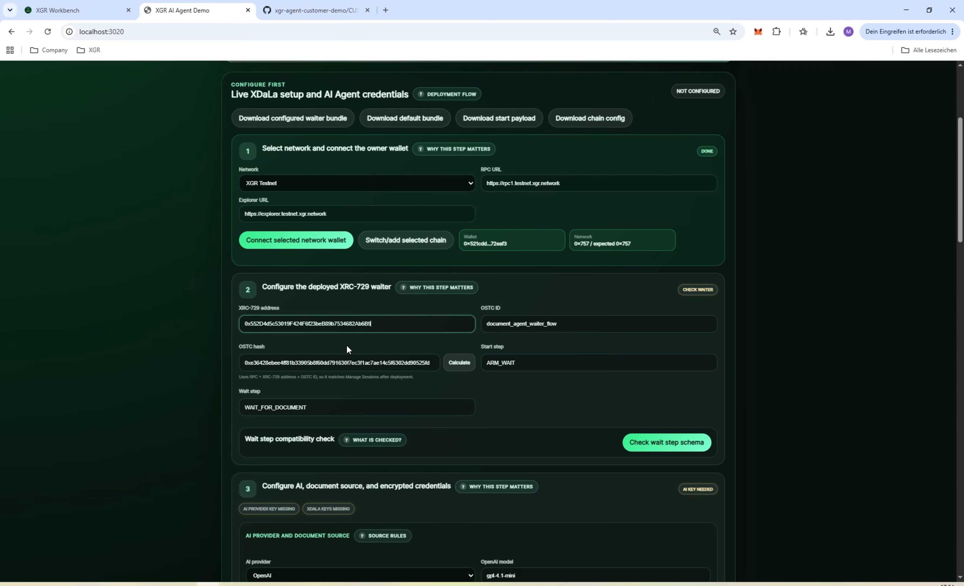
Calculate the OSTC hash for the deployed waiter and check the wait step schema
left_click(461, 364)
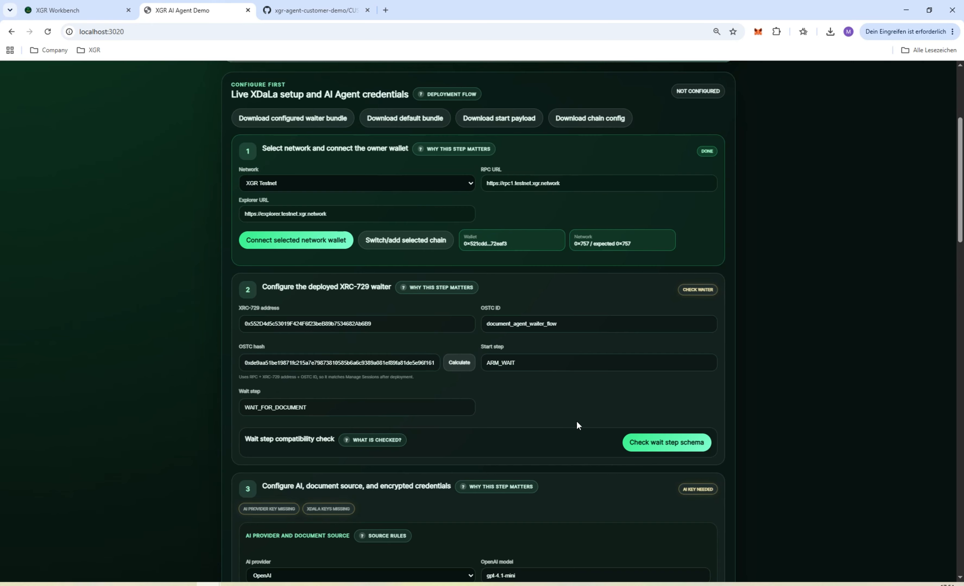
left_click(680, 446)
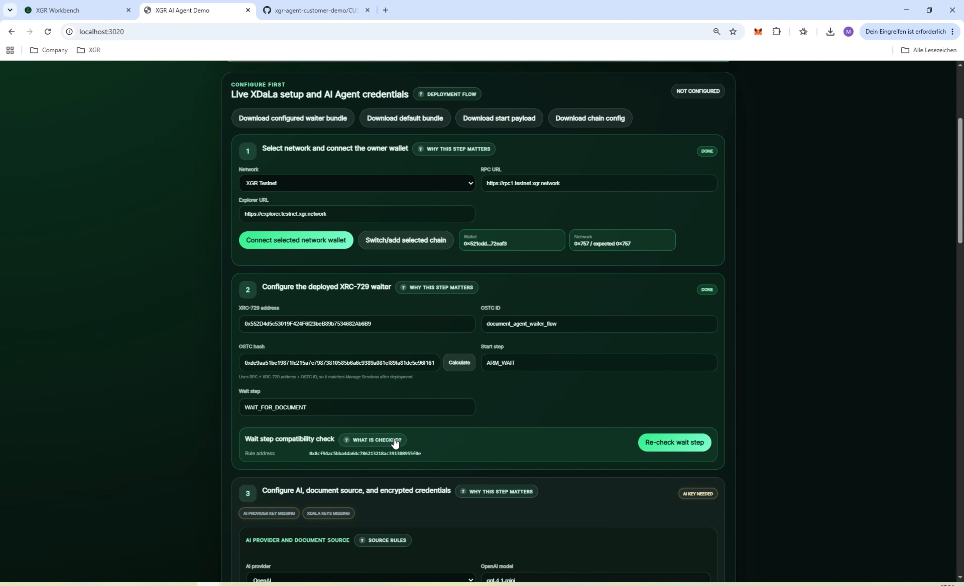
Select Gemini as the AI provider and paste the Gemini API key
scroll(396, 346, "down", 6)
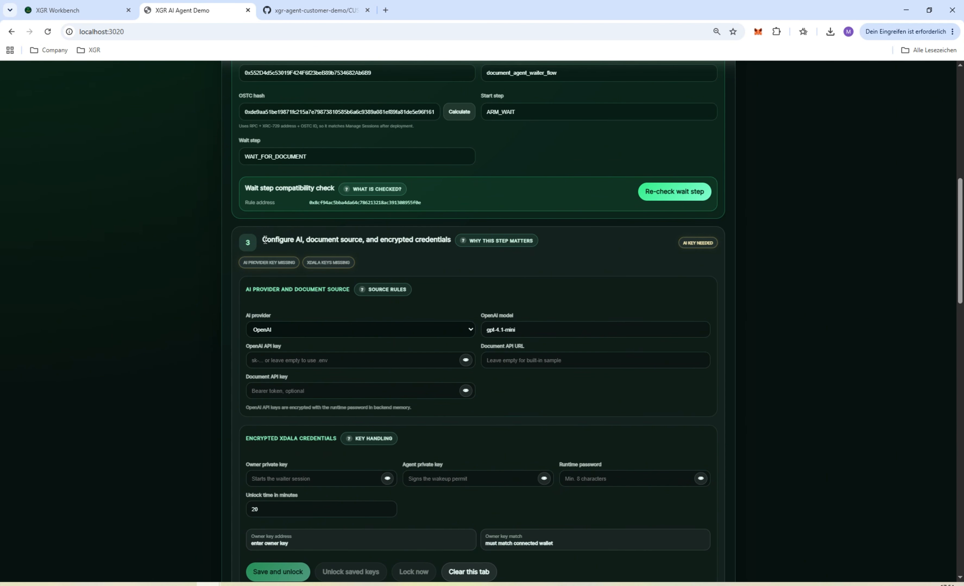
left_click(298, 330)
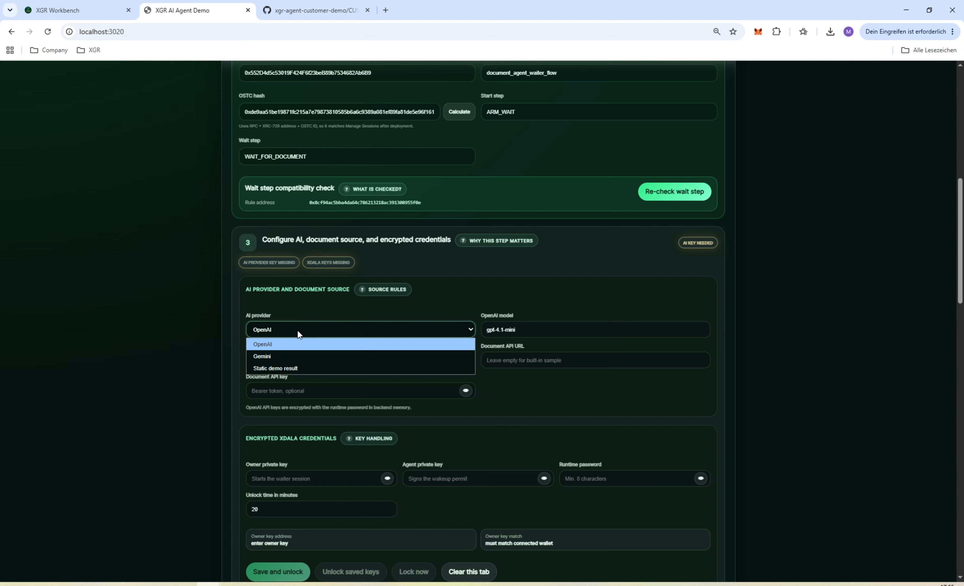
left_click(270, 355)
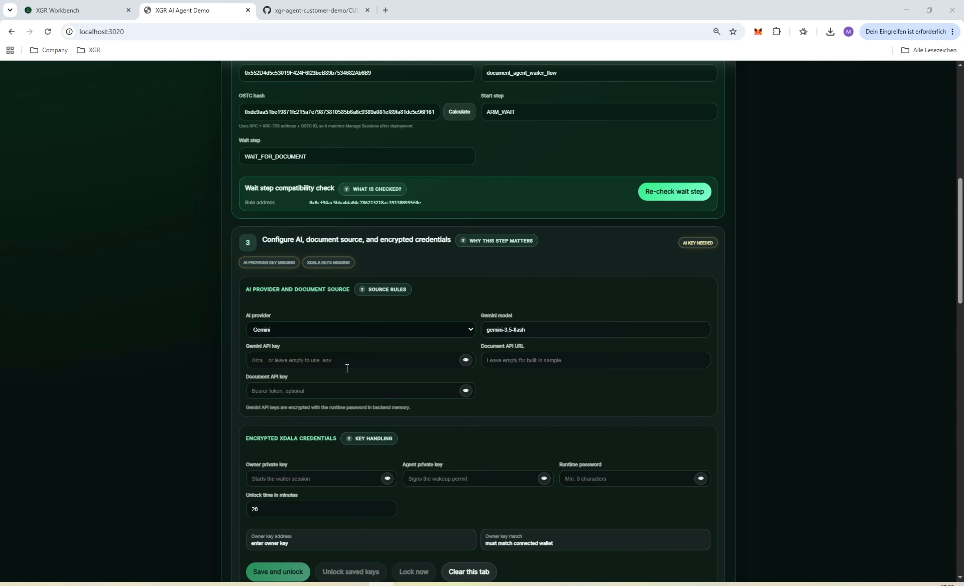
left_click(296, 361)
key("ctrl+v")
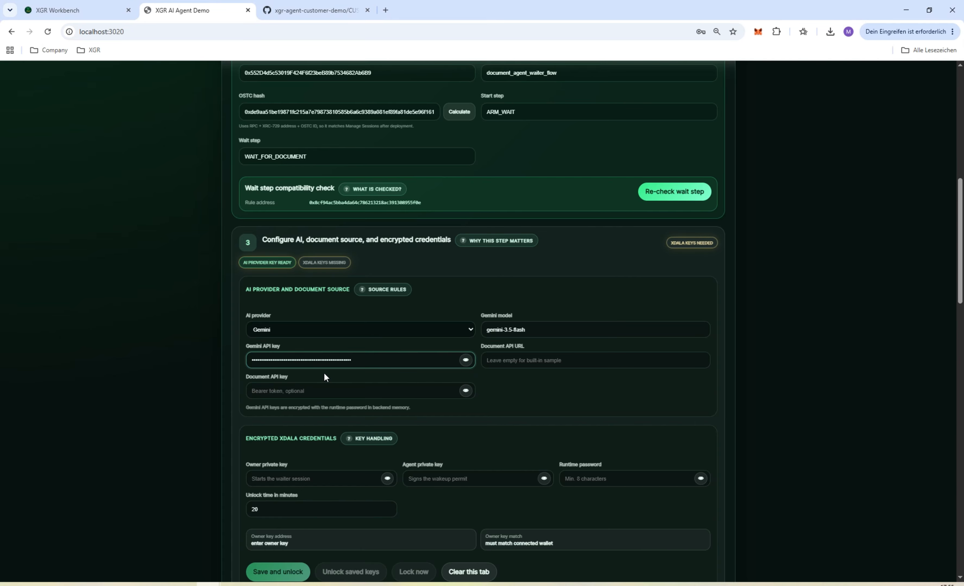
Enter the owner private key, agent private key and runtime password, and save and unlock the credentials
scroll(351, 383, "down", 1)
scroll(351, 384, "down", 1)
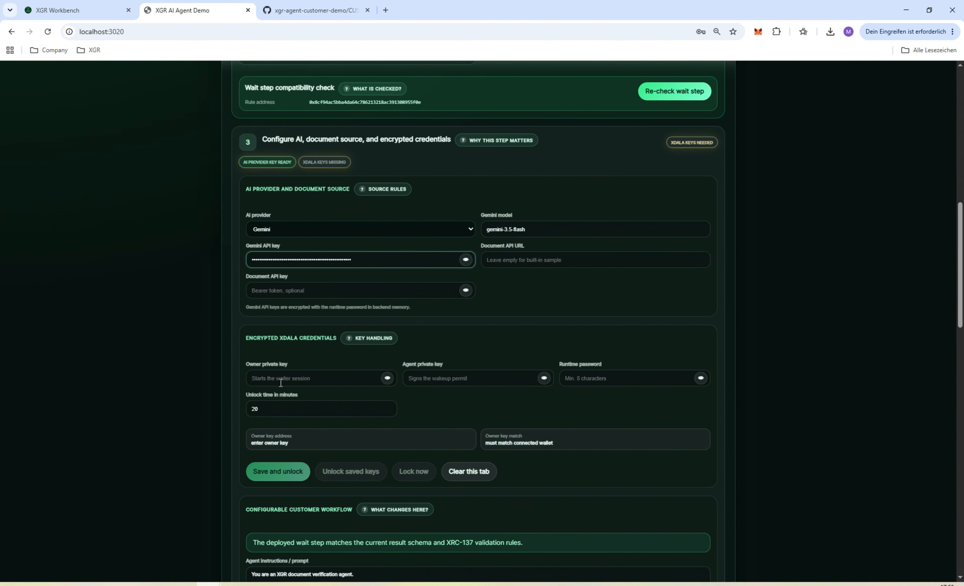
key("alt+Tab")
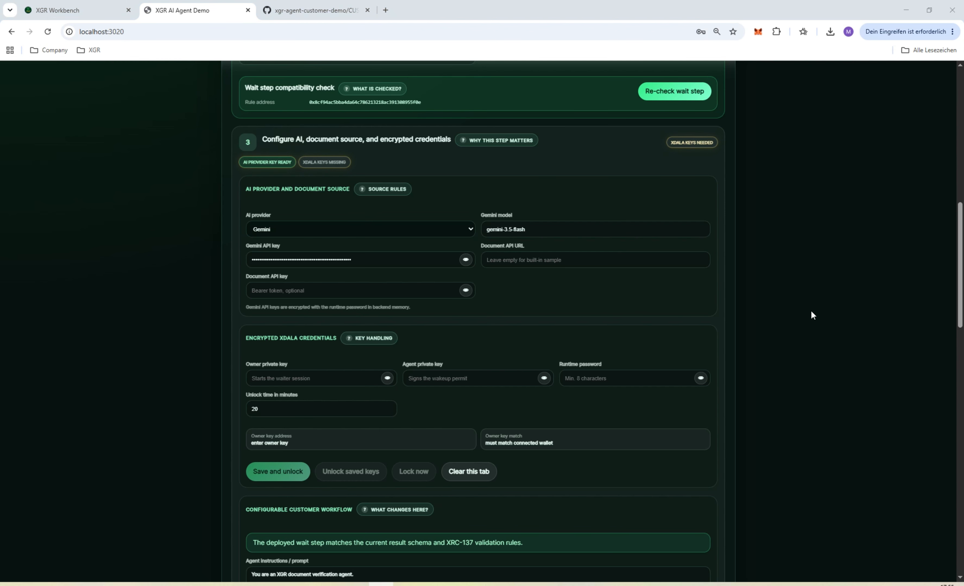
left_click(289, 378)
key("ctrl+v")
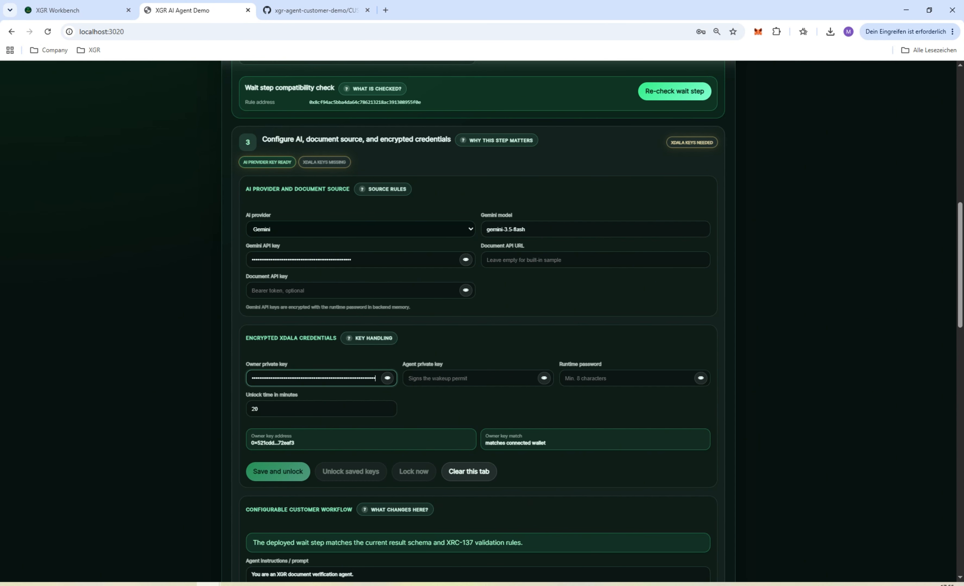
left_click(478, 381)
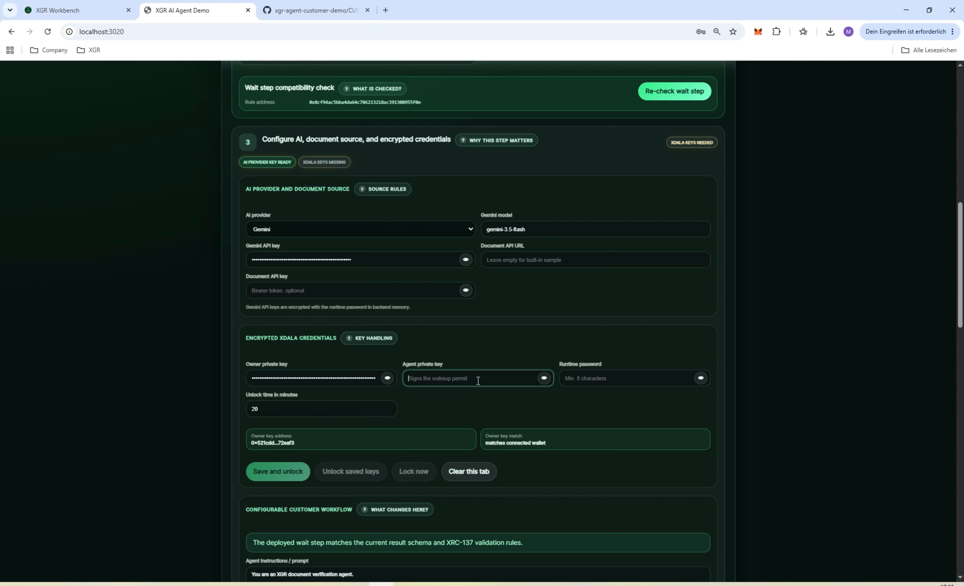
key("ctrl+v")
left_click(619, 381)
type("••")
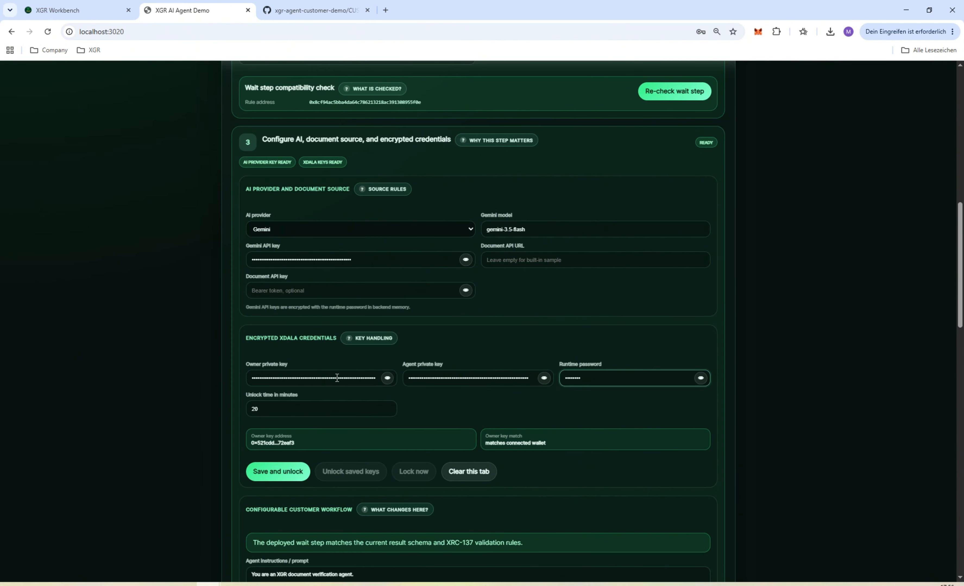
left_click(292, 470)
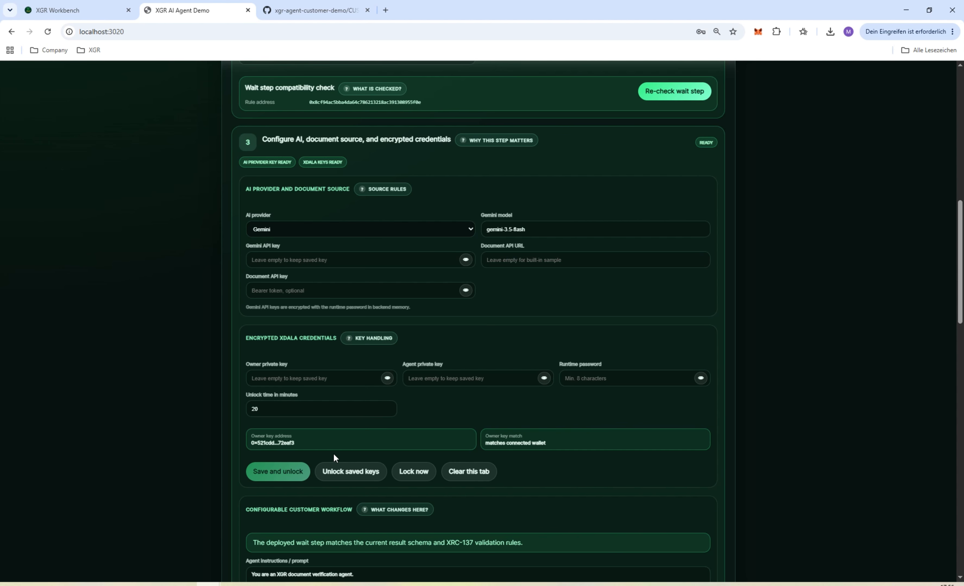
Review the agent instructions, the AI result fields with their types and descriptions, and the bundle download options
scroll(415, 429, "down", 7)
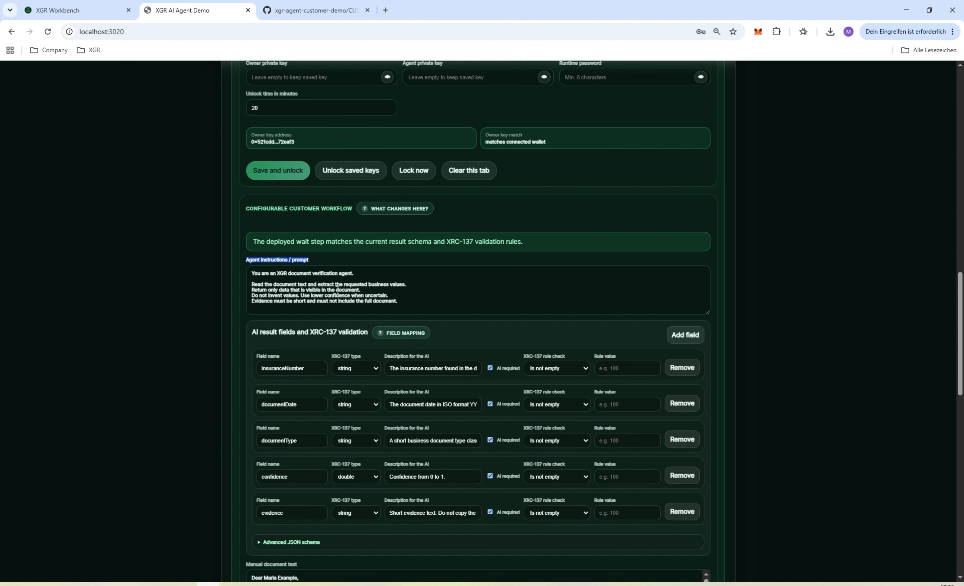
scroll(333, 296, "down", 2)
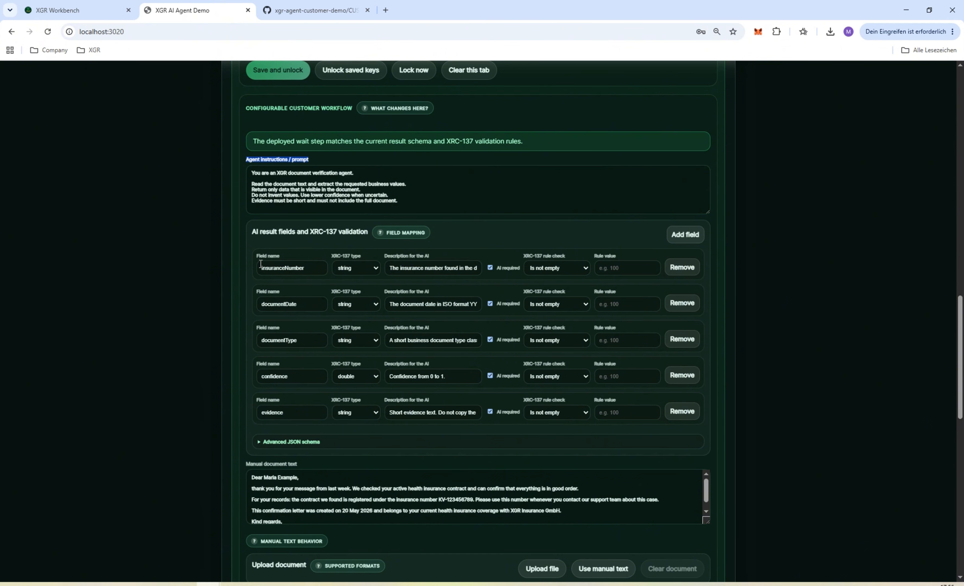
left_click_drag(312, 269, 209, 267)
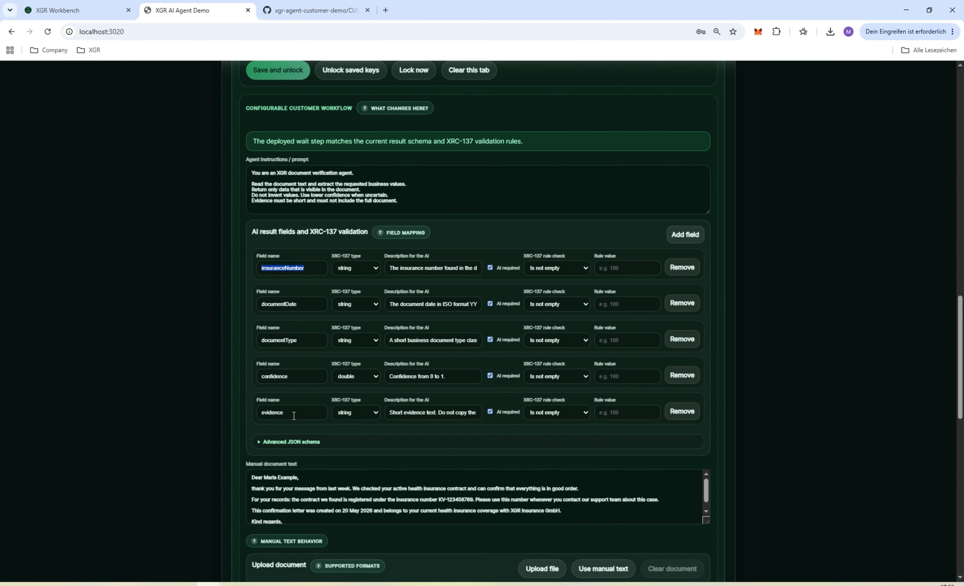
left_click_drag(305, 378, 230, 384)
left_click(375, 269)
left_click(362, 269)
left_click_drag(400, 268, 489, 268)
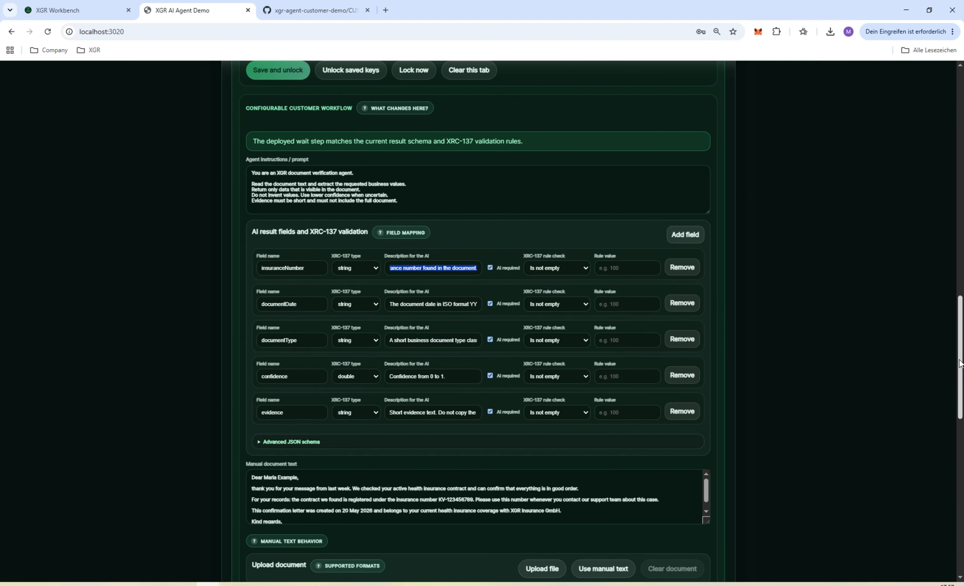
left_click_drag(959, 361, 949, 186)
scroll(539, 207, "up", 5)
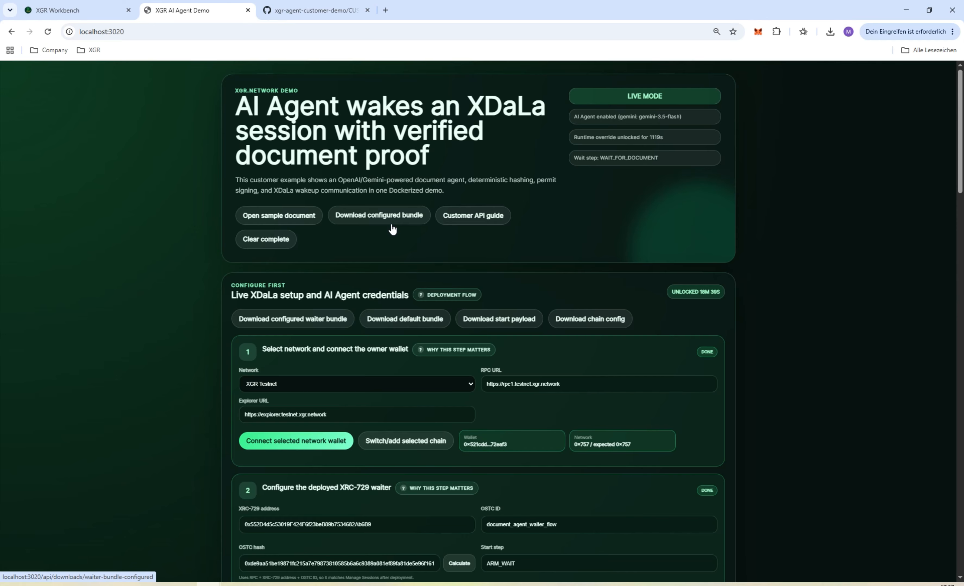
Examine the insuranceNumber and documentDate result fields, the manual document text and the document upload options
scroll(563, 566, "down", 15)
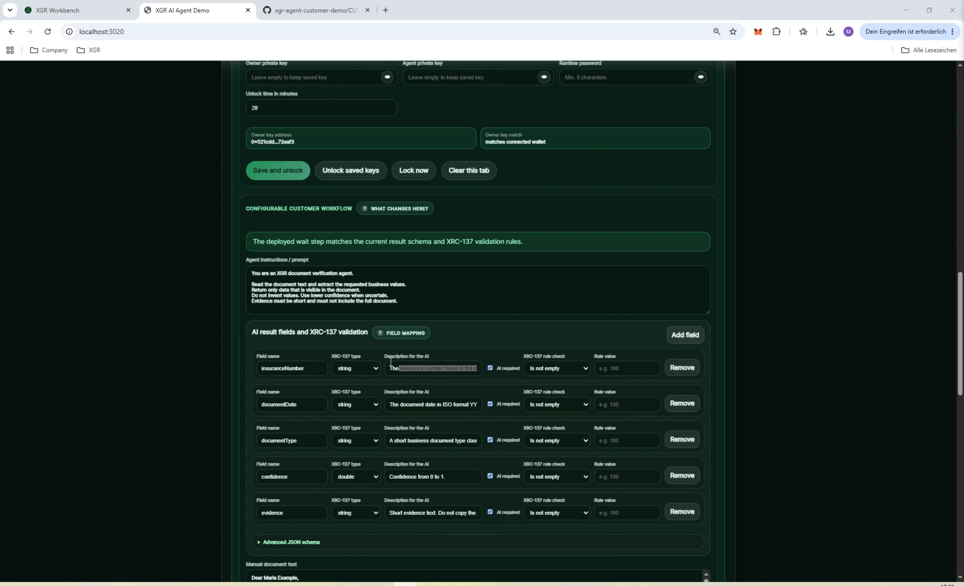
left_click_drag(311, 371, 116, 374)
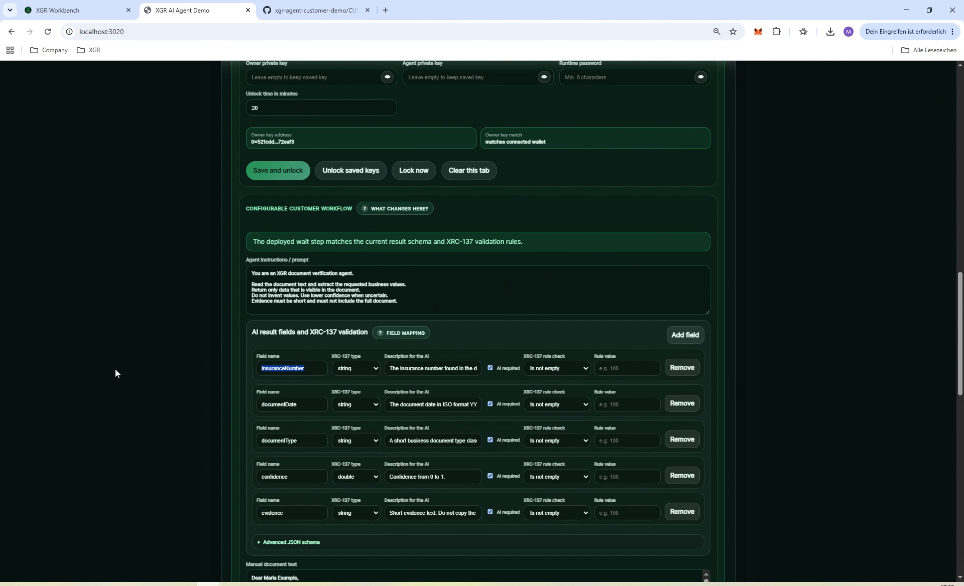
left_click_drag(312, 404, 218, 398)
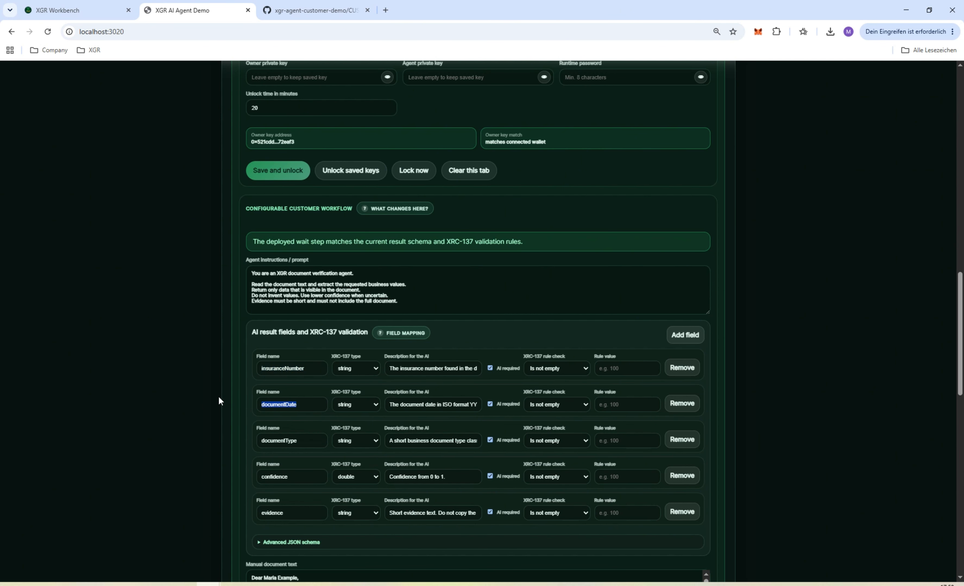
scroll(498, 327, "down", 3)
scroll(498, 327, "down", 4)
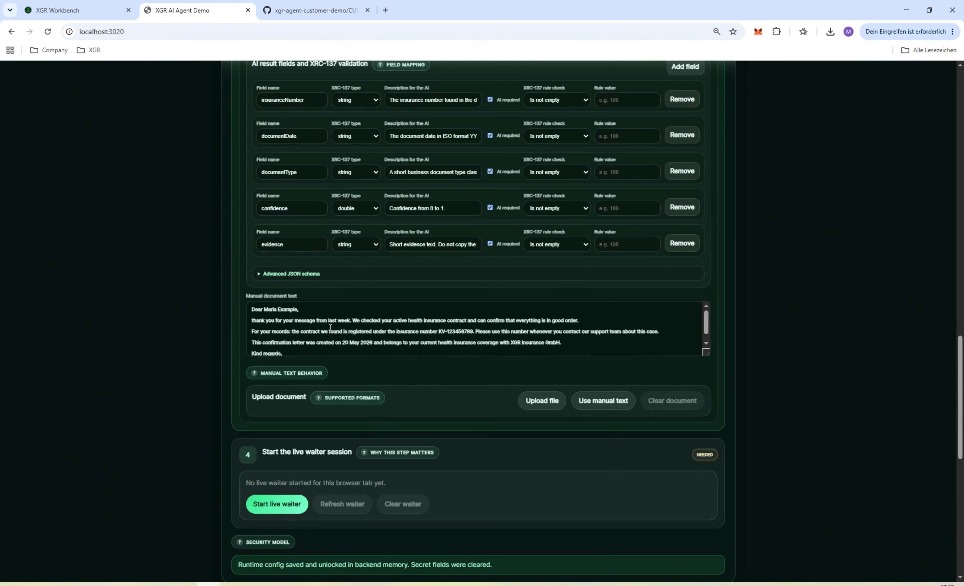
left_click_drag(252, 306, 625, 360)
left_click(455, 341)
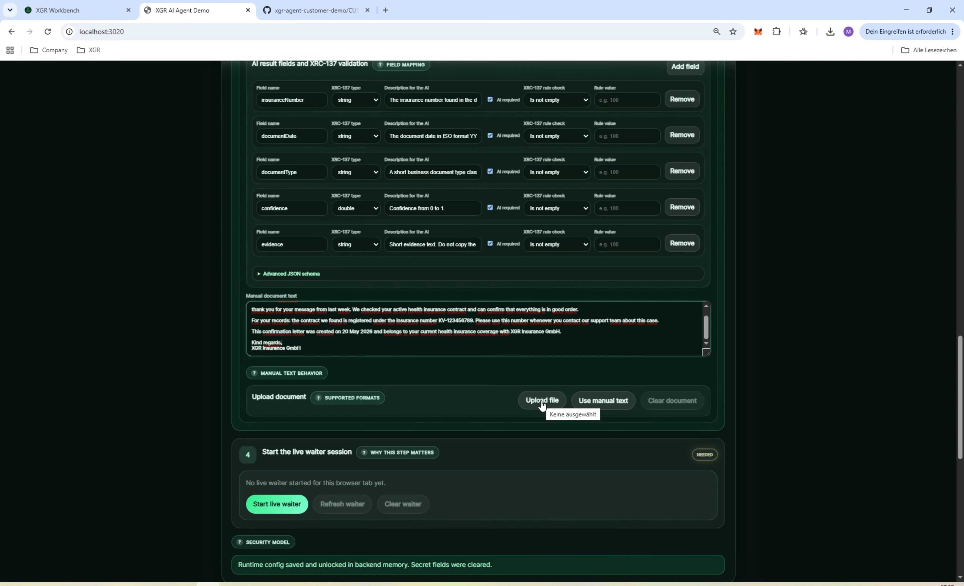
mouse_move(341, 397)
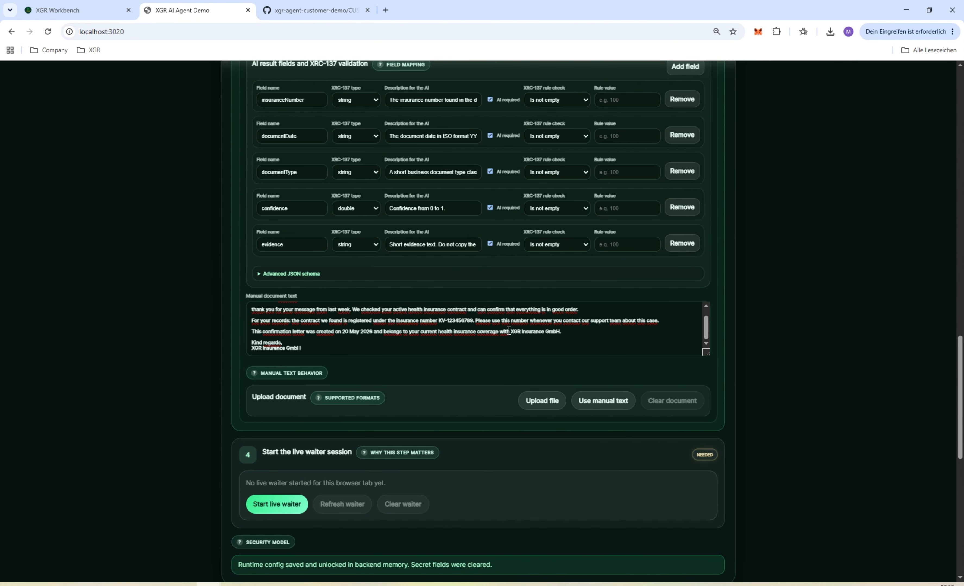
Start the live waiter session and check its status
scroll(404, 361, "down", 5)
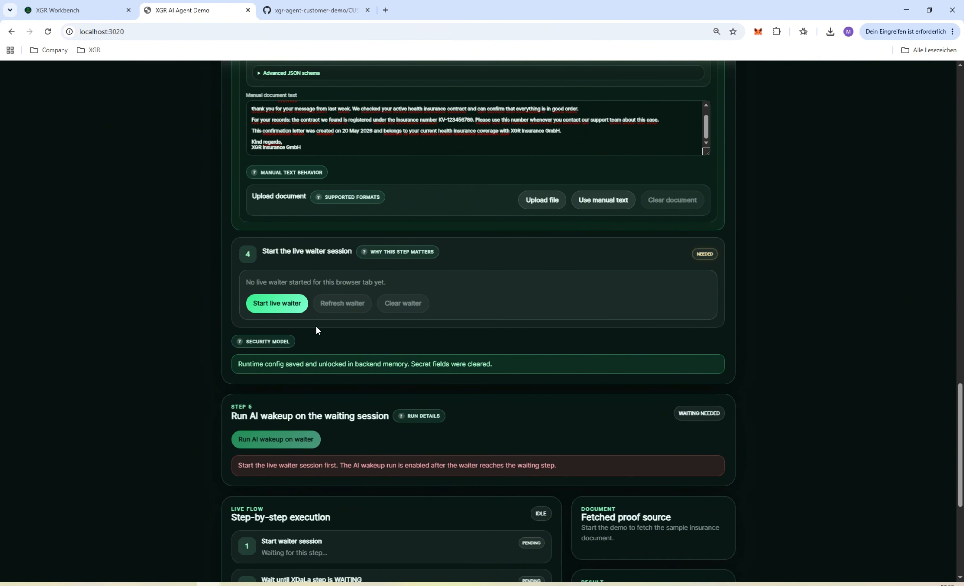
left_click(271, 304)
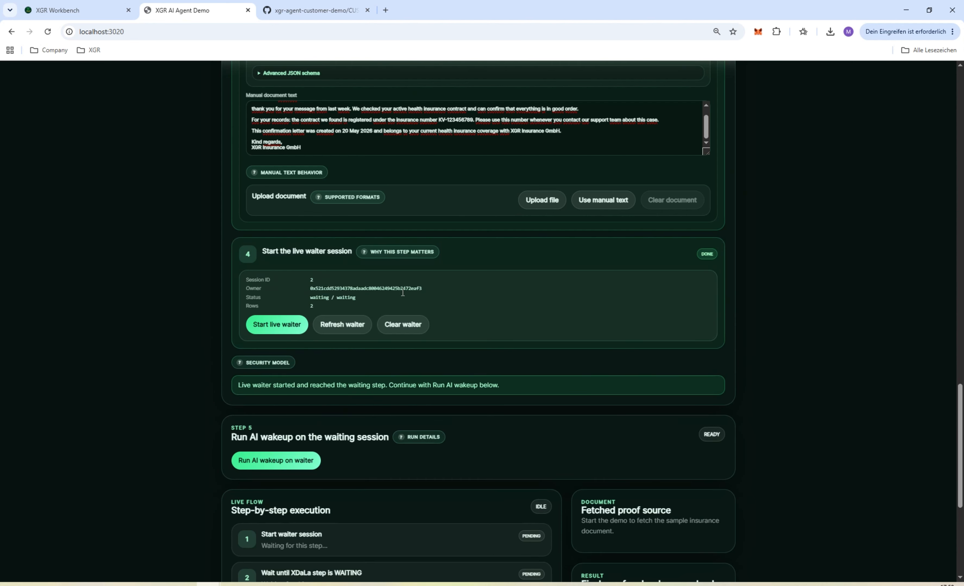
left_click_drag(305, 294, 408, 300)
Run the AI wakeup on the waiting session
scroll(380, 299, "down", 3)
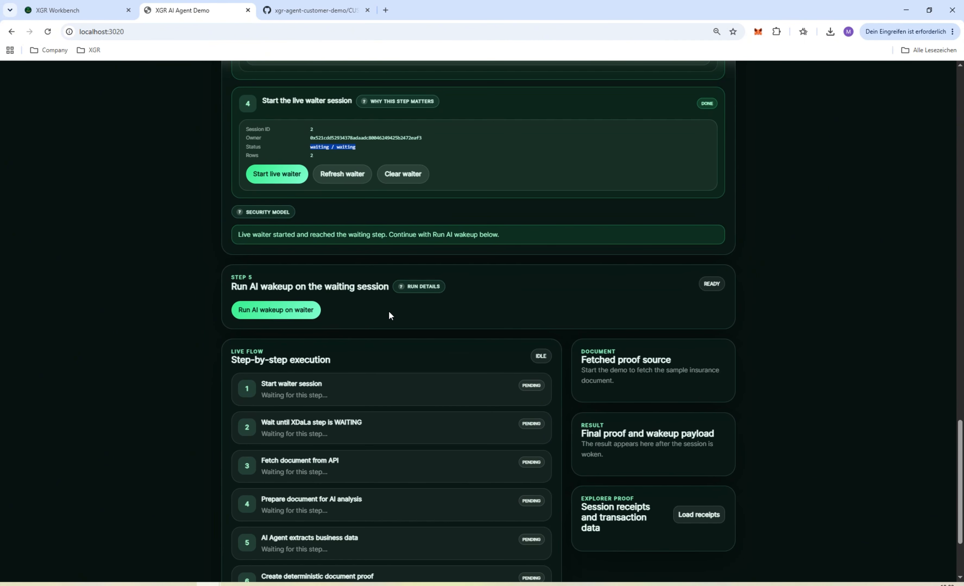
left_click(278, 312)
left_click(286, 313)
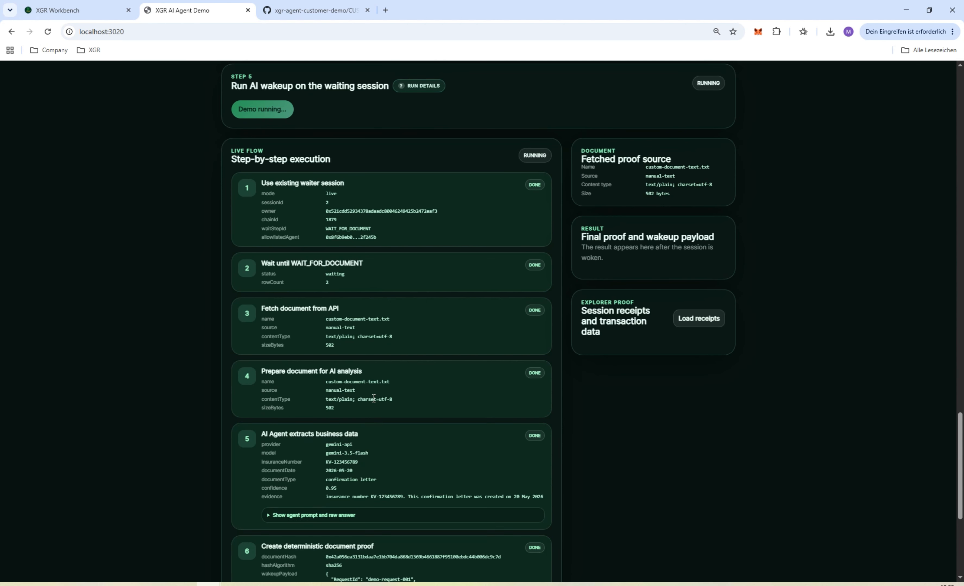
Expand the agent prompt and raw answer of the business data extraction, read the output schema and prompt, and collapse them
scroll(382, 450, "down", 3)
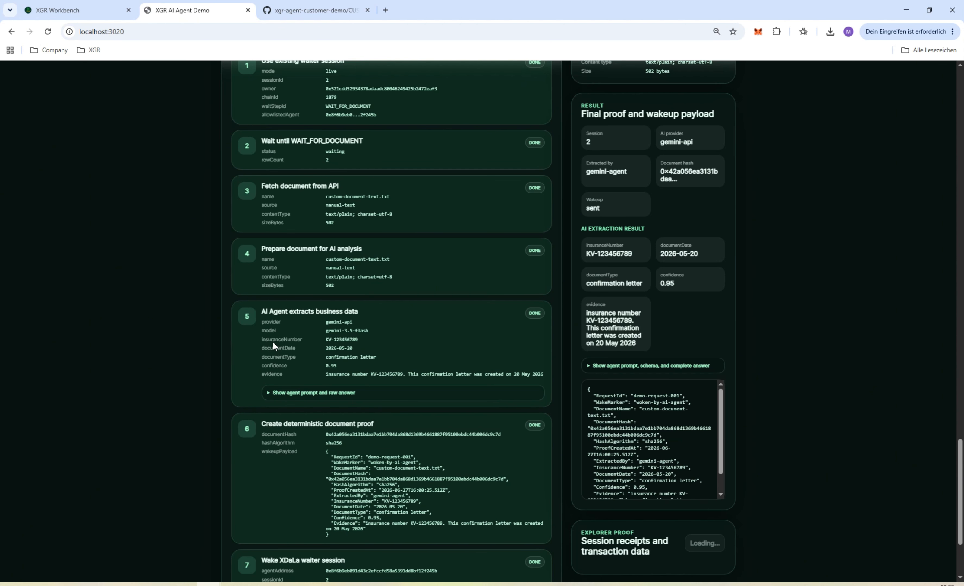
left_click(289, 396)
scroll(436, 363, "down", 3)
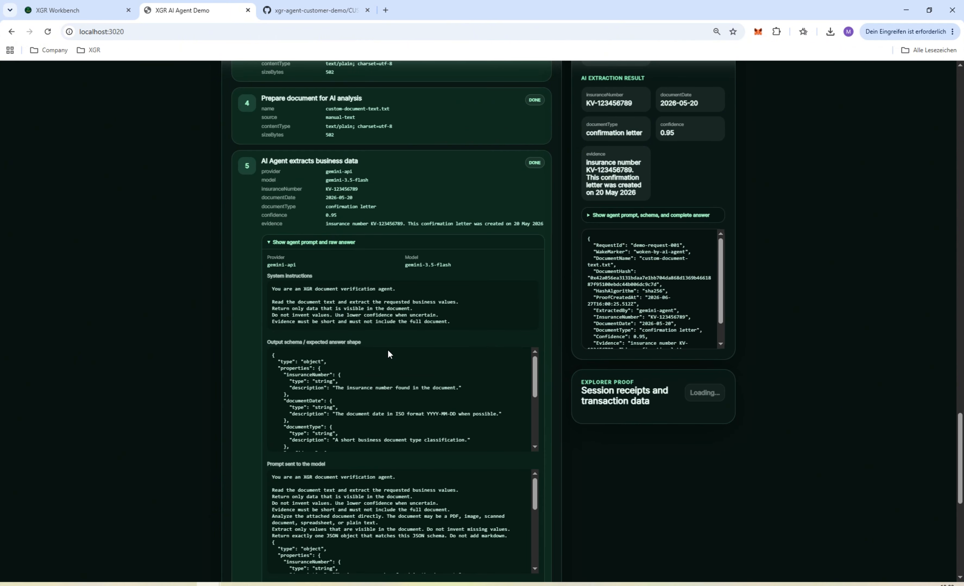
scroll(388, 353, "down", 3)
scroll(405, 472, "down", 3)
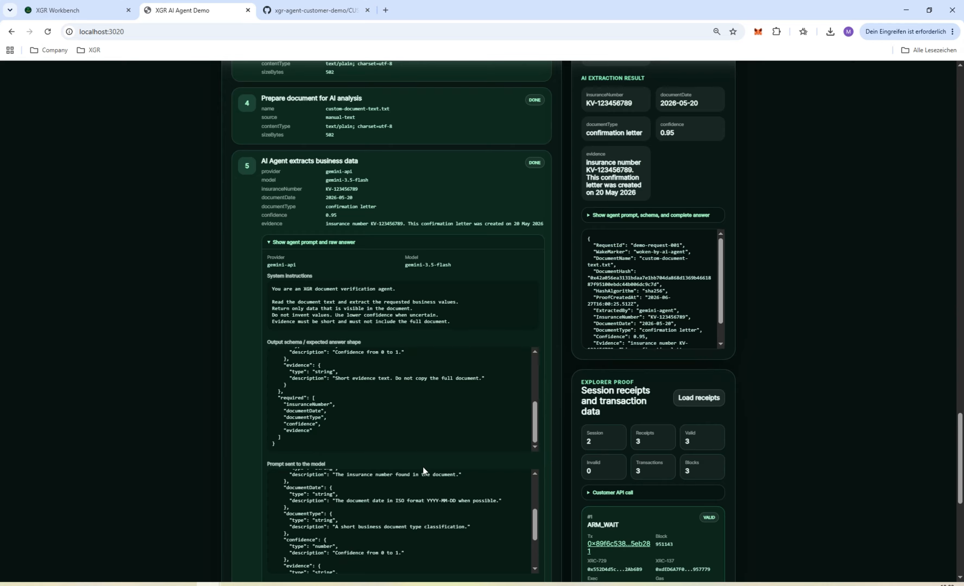
left_click(312, 243)
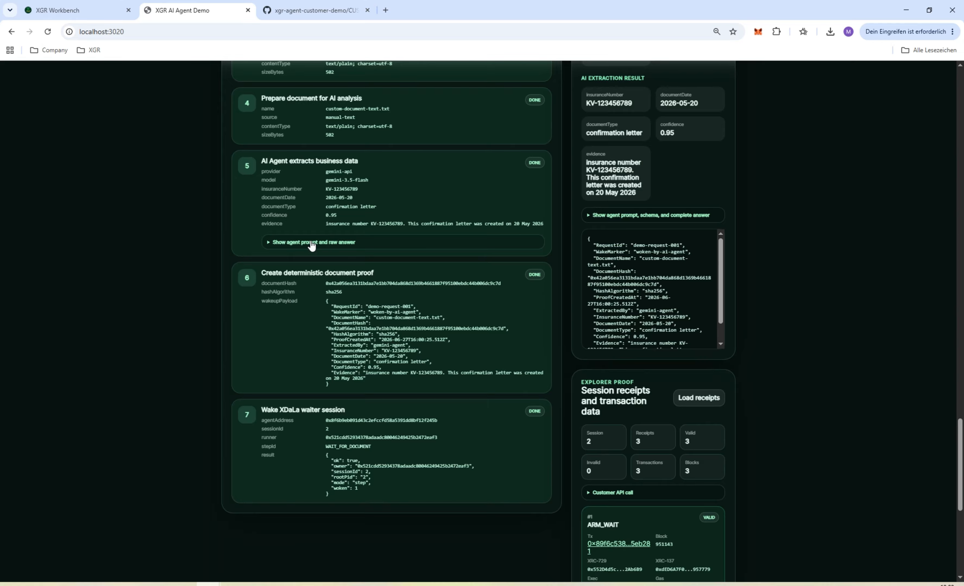
Open the WAIT_FOR_DOCUMENT receipt's transaction in the XGR Explorer and show its engine and session details
scroll(737, 423, "down", 9)
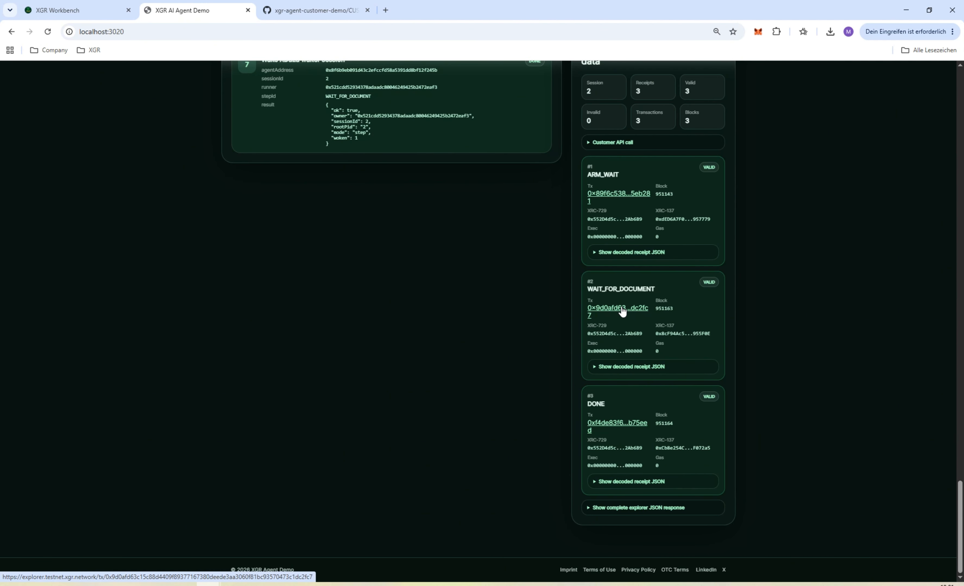
left_click(604, 310)
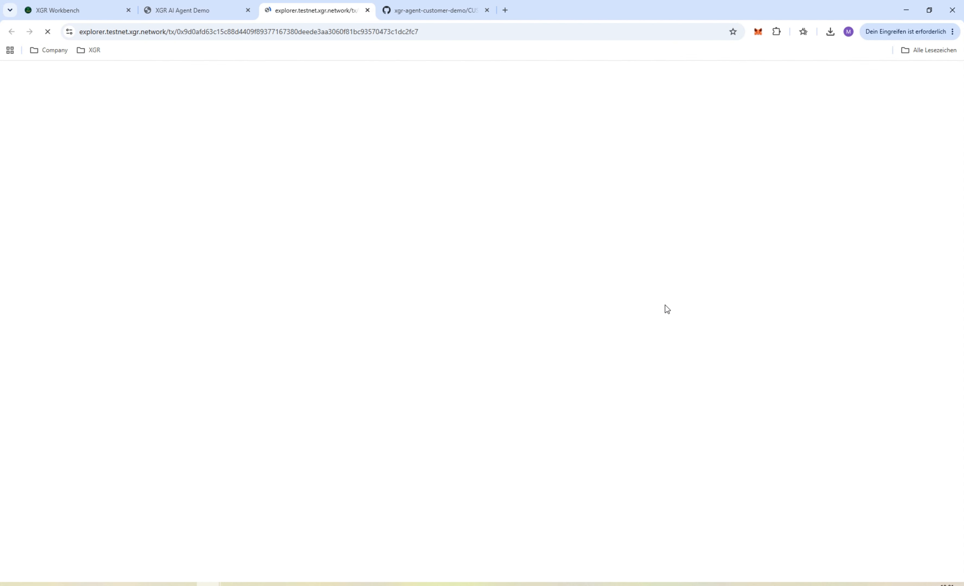
scroll(305, 159, "down", 10)
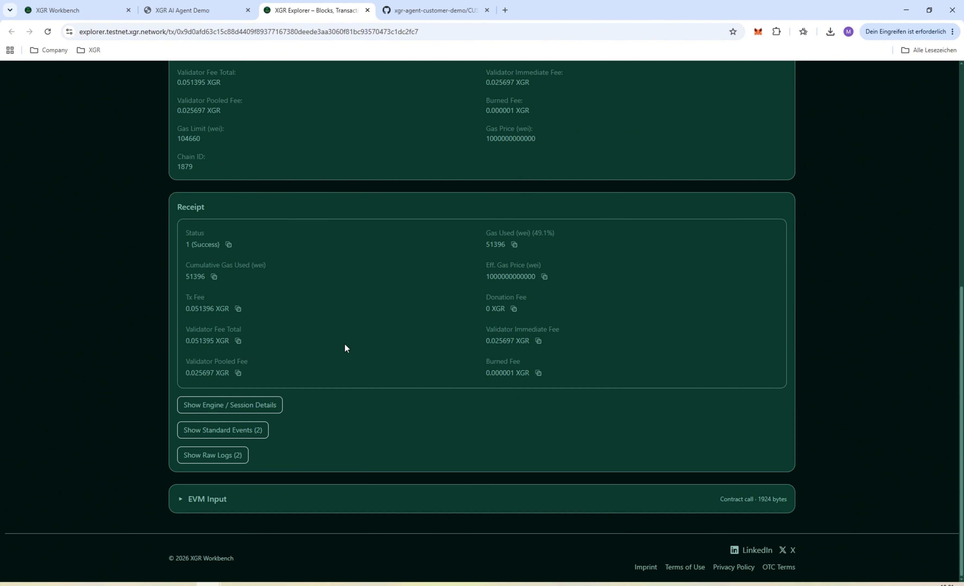
left_click(248, 406)
scroll(513, 370, "down", 8)
scroll(514, 370, "down", 2)
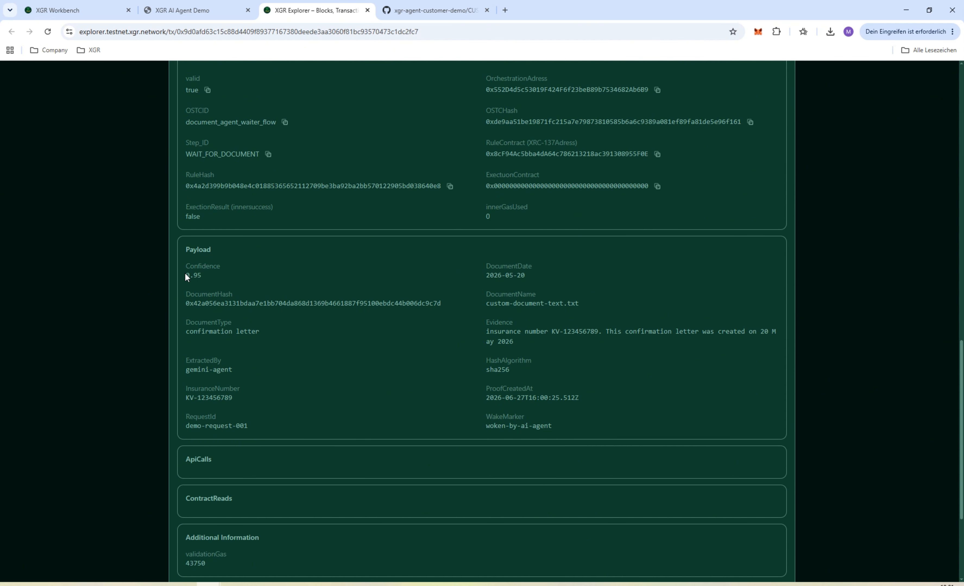
Examine the transaction payload's confidence, document hash, date, name, evidence, insurance number and document type
left_click_drag(185, 274, 227, 283)
left_click_drag(442, 304, 204, 301)
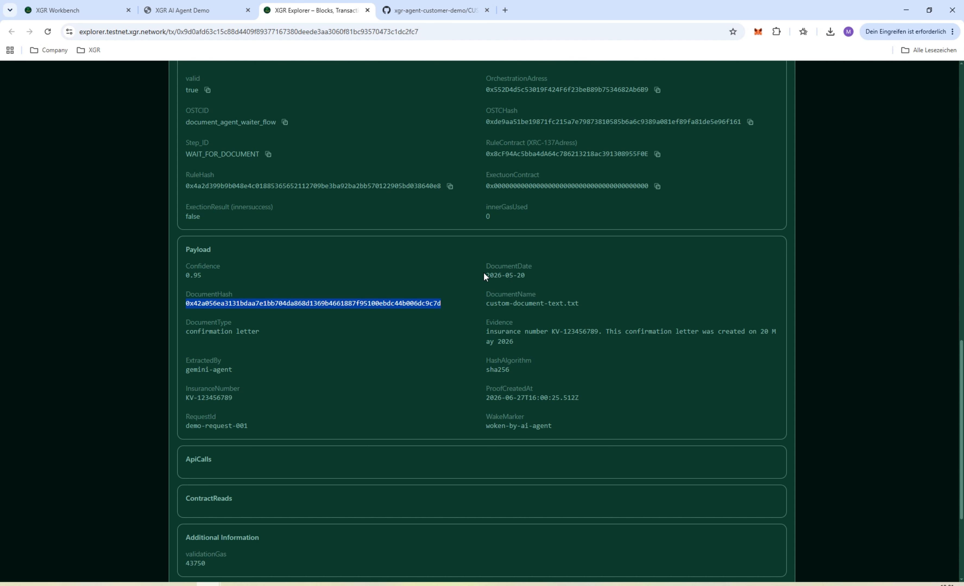
left_click_drag(484, 273, 545, 275)
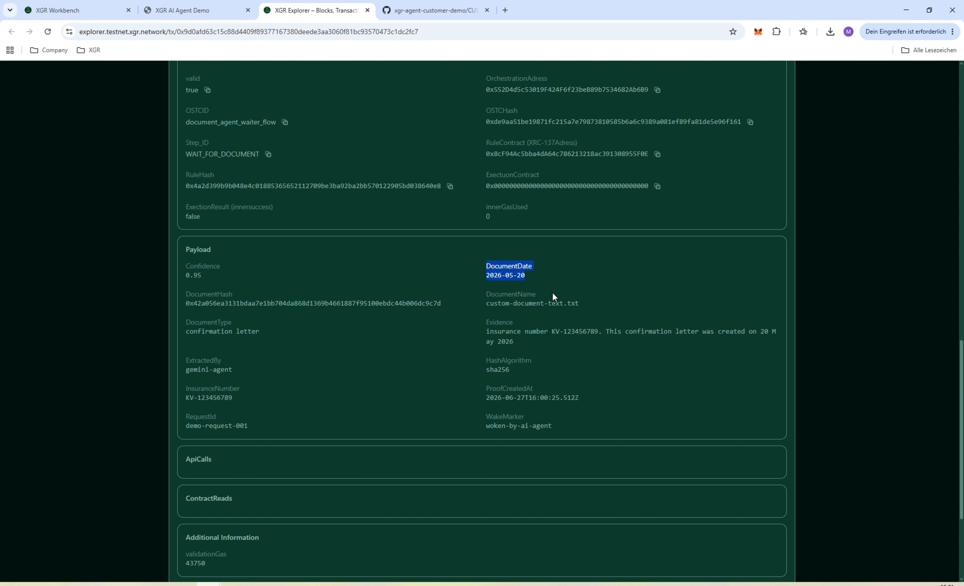
left_click_drag(486, 304, 589, 305)
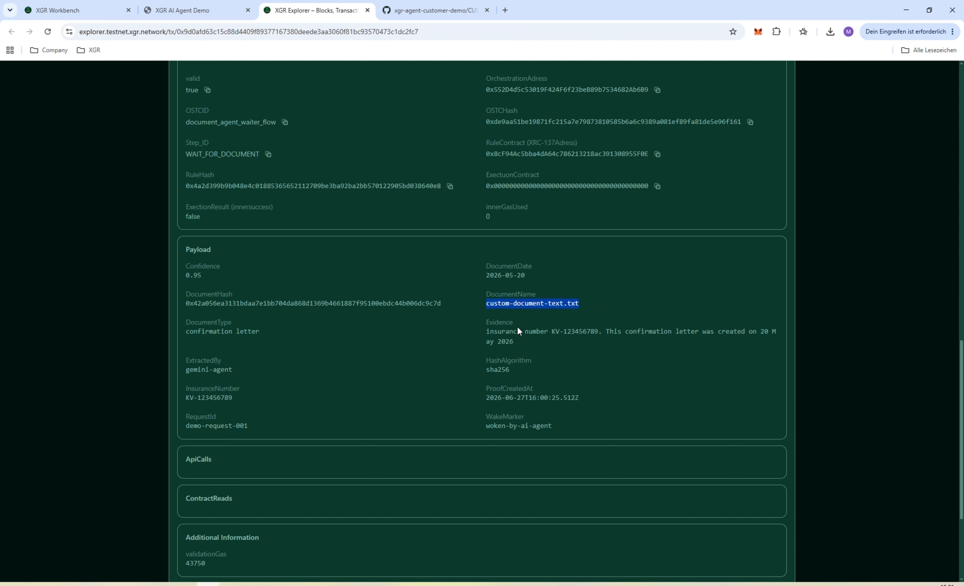
left_click_drag(485, 331, 736, 347)
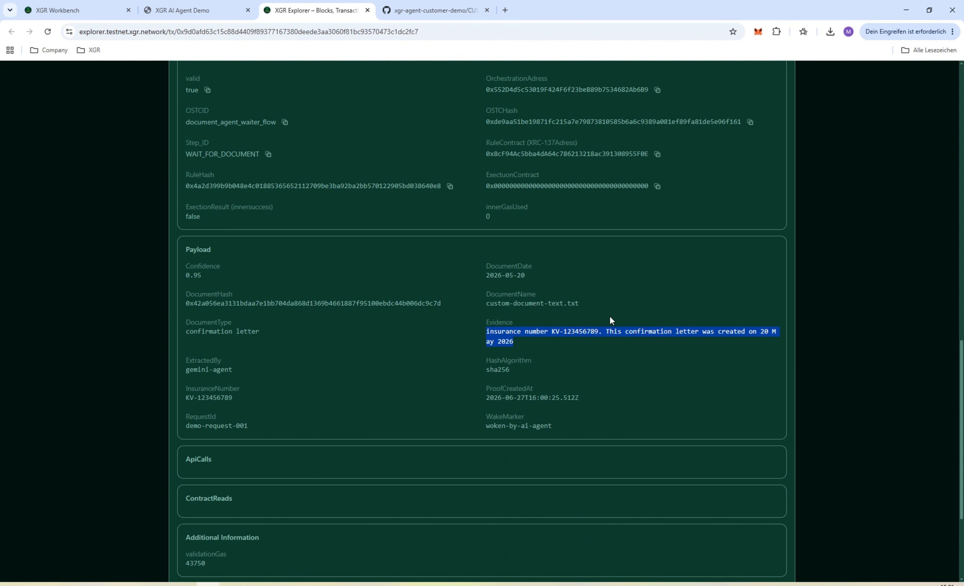
left_click_drag(184, 391, 255, 399)
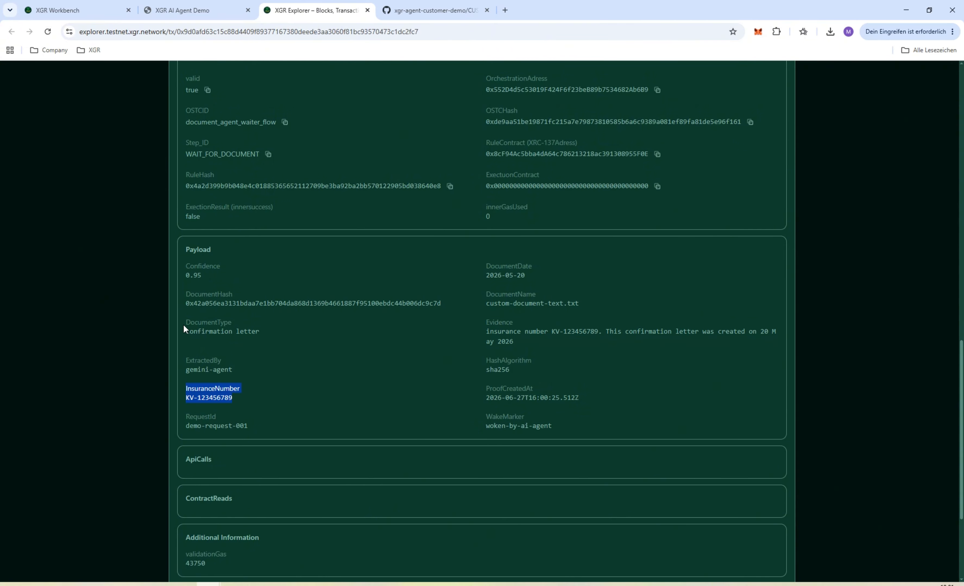
left_click_drag(183, 325, 273, 332)
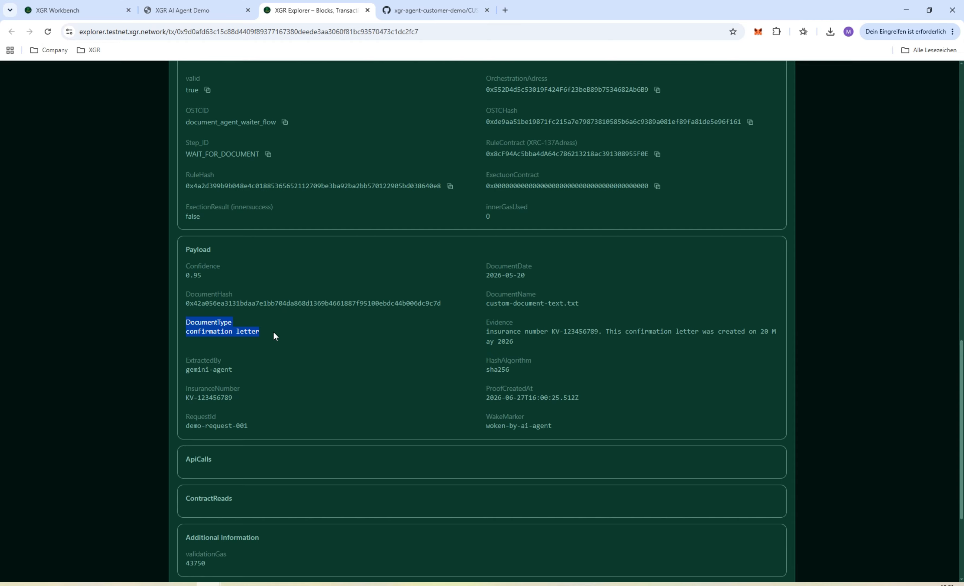